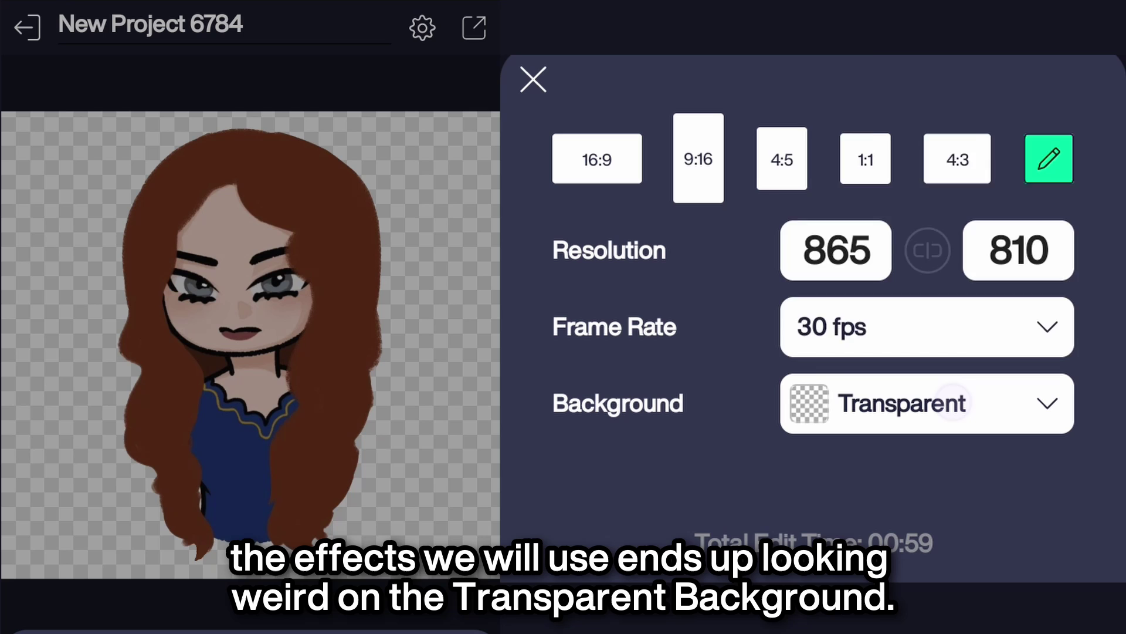
# - Set the project background to light grey and add a rounded rectangle layer
pyautogui.click(960, 141)
pyautogui.click(441, 517)
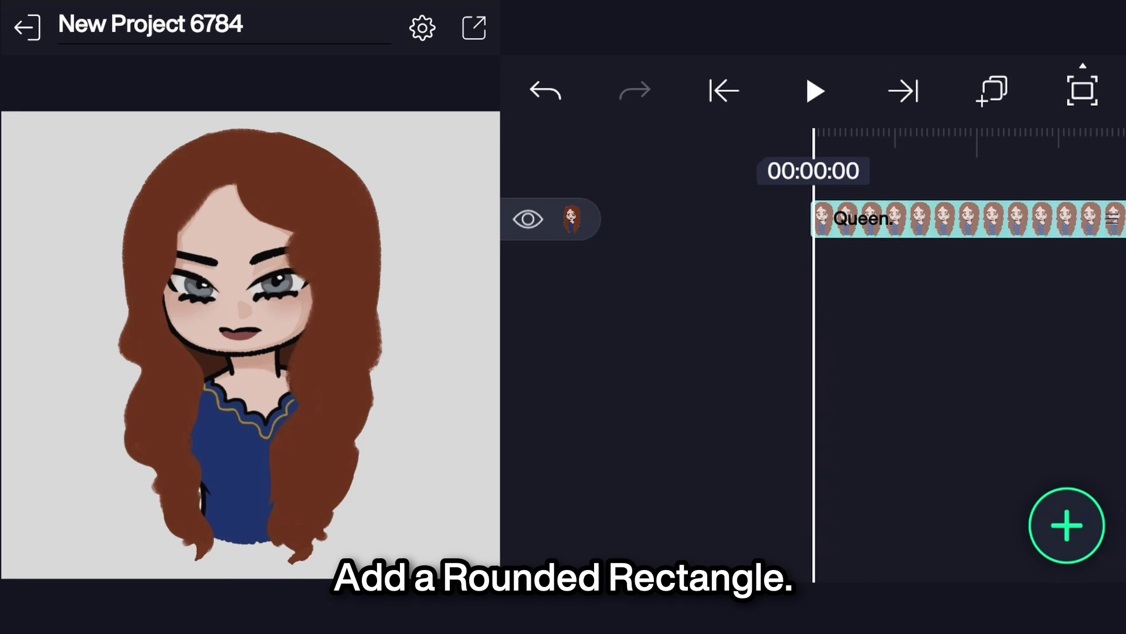
pyautogui.click(1068, 526)
pyautogui.click(588, 302)
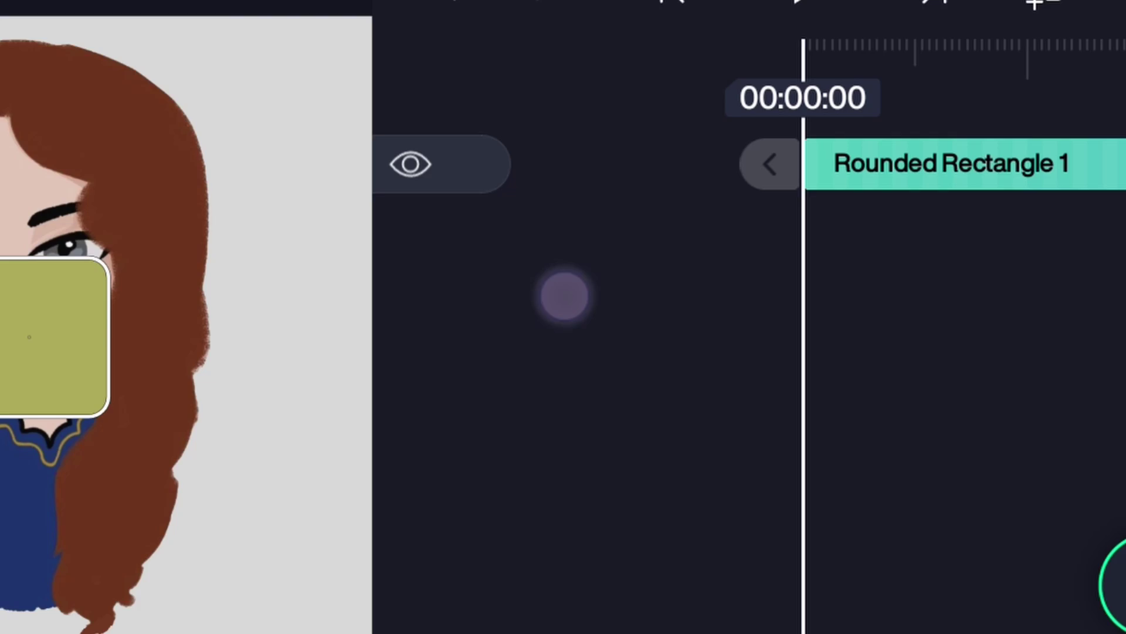
# - Resize the rectangle to 284 by 47 and move it up over the eyes
pyautogui.click(744, 511)
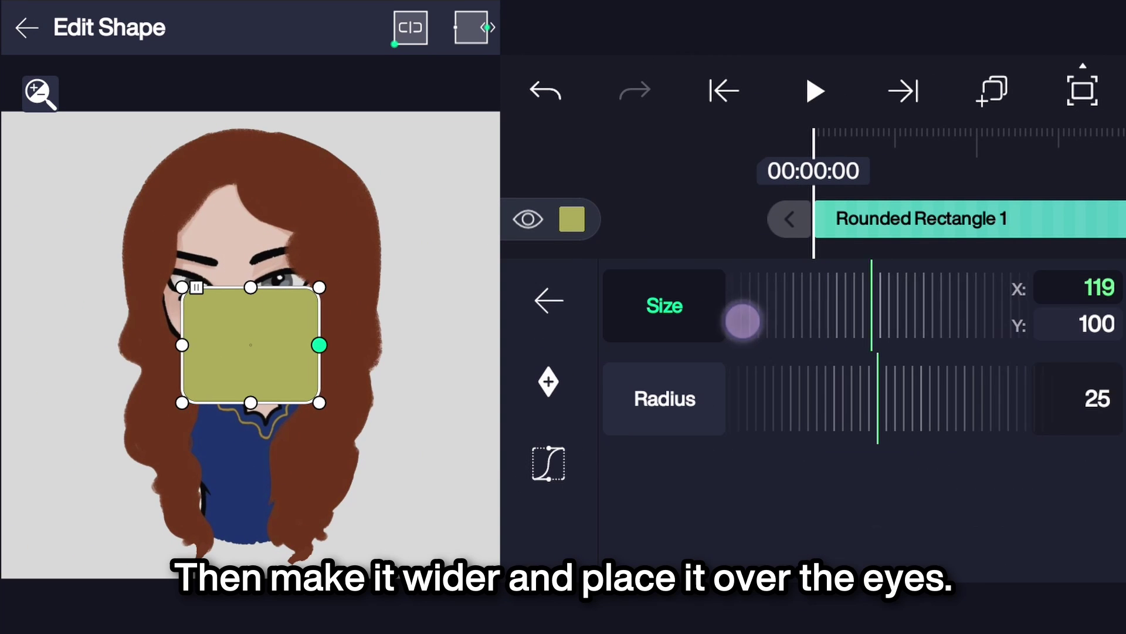
pyautogui.moveTo(743, 321); pyautogui.dragTo(778, 311)
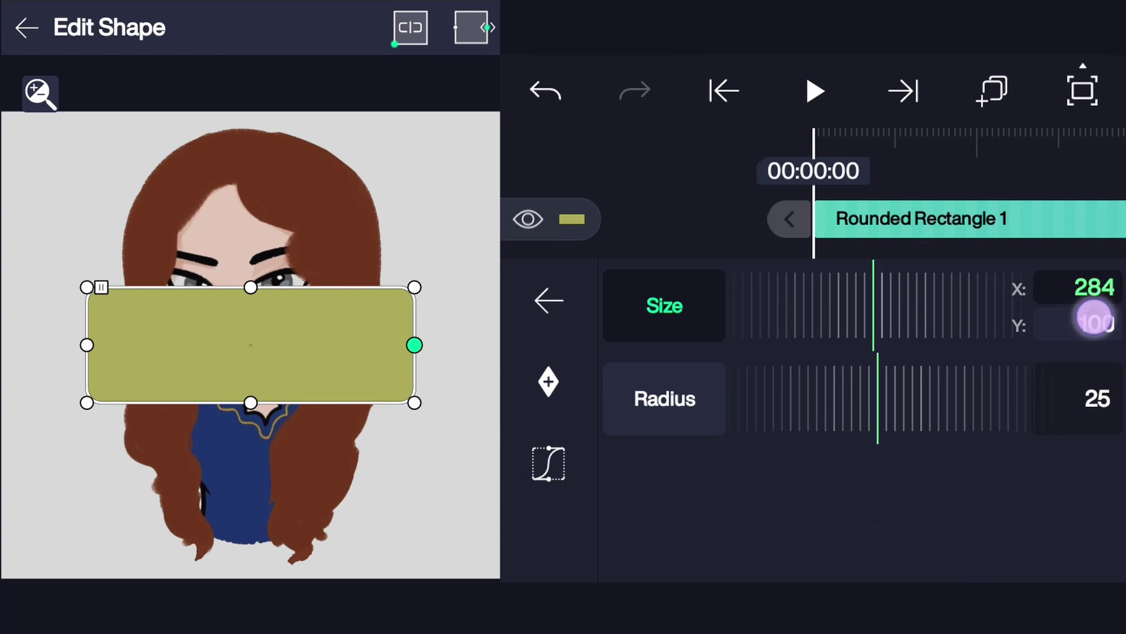
pyautogui.moveTo(1035, 280); pyautogui.dragTo(976, 304)
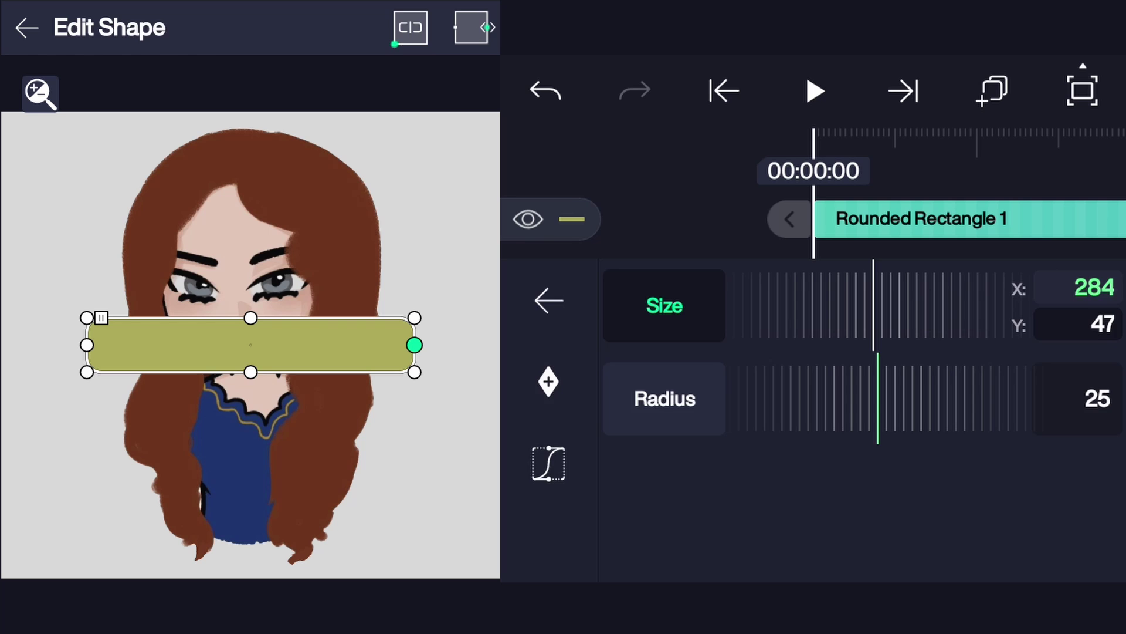
pyautogui.click(548, 301)
pyautogui.click(618, 503)
pyautogui.moveTo(929, 410); pyautogui.dragTo(933, 335)
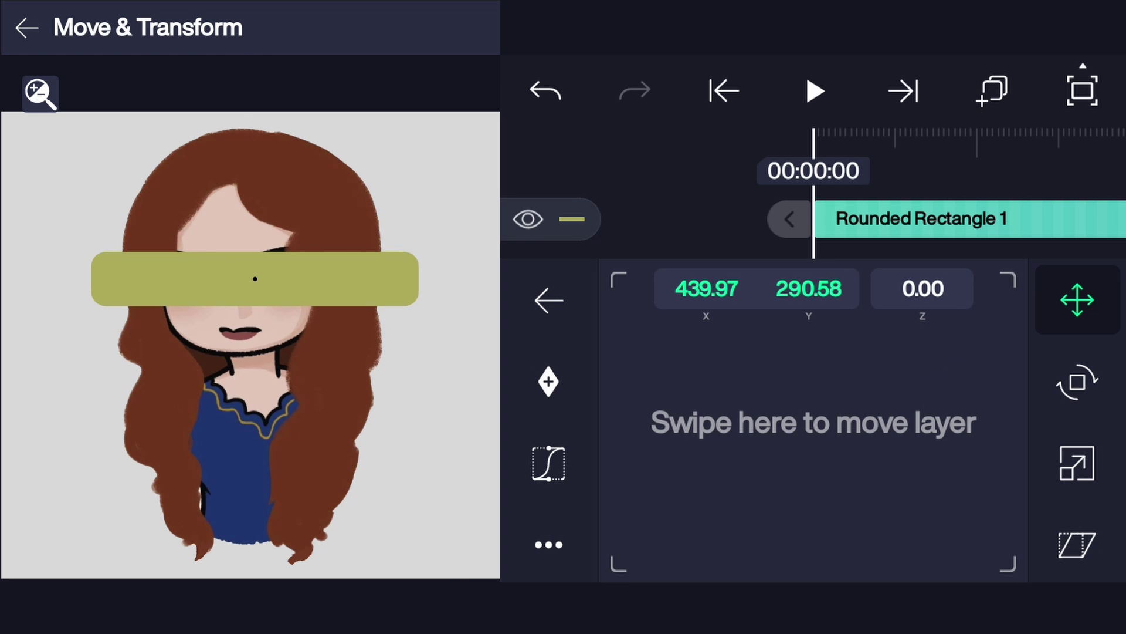
# - Apply the Feather effect from Opacity/Visibility to the rounded rectangle
pyautogui.click(548, 300)
pyautogui.click(1011, 477)
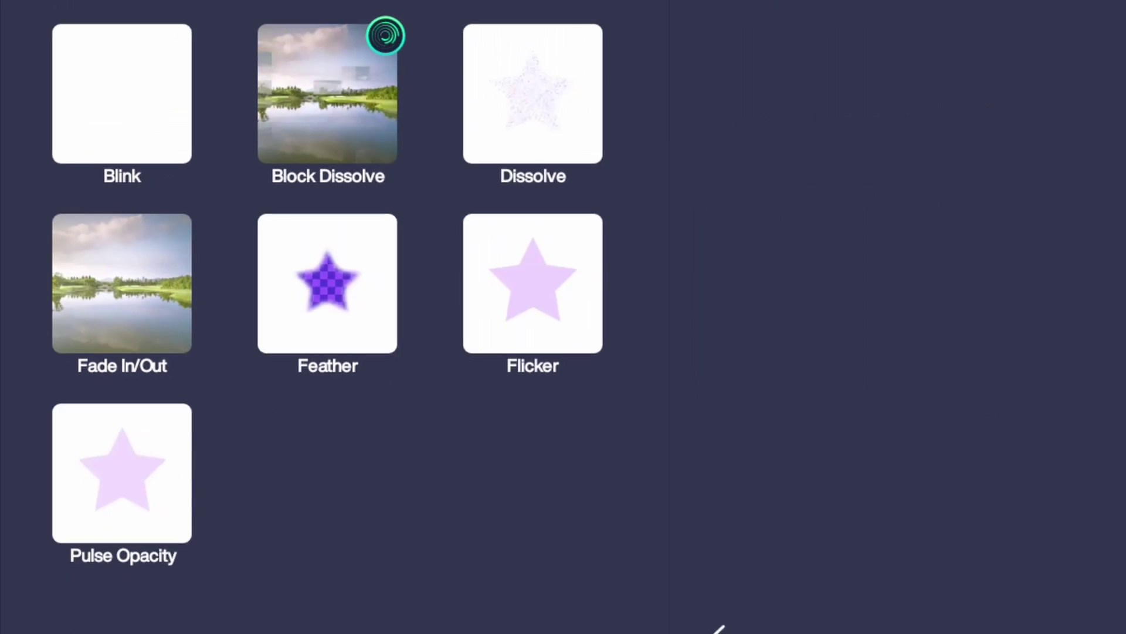
pyautogui.click(563, 308)
pyautogui.click(773, 523)
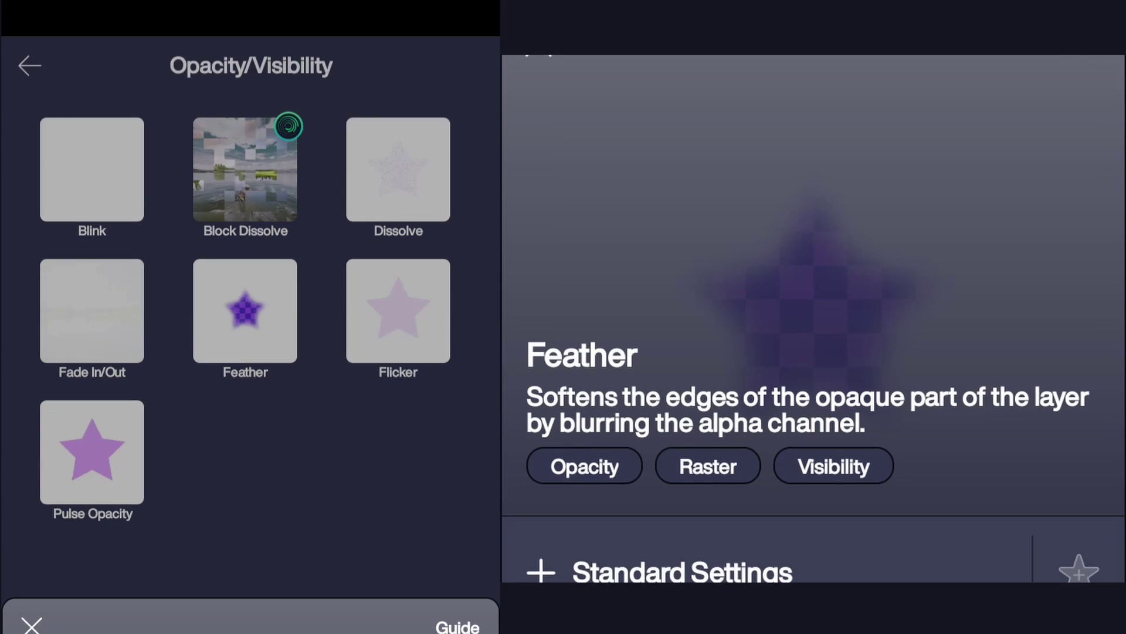
pyautogui.click(880, 299)
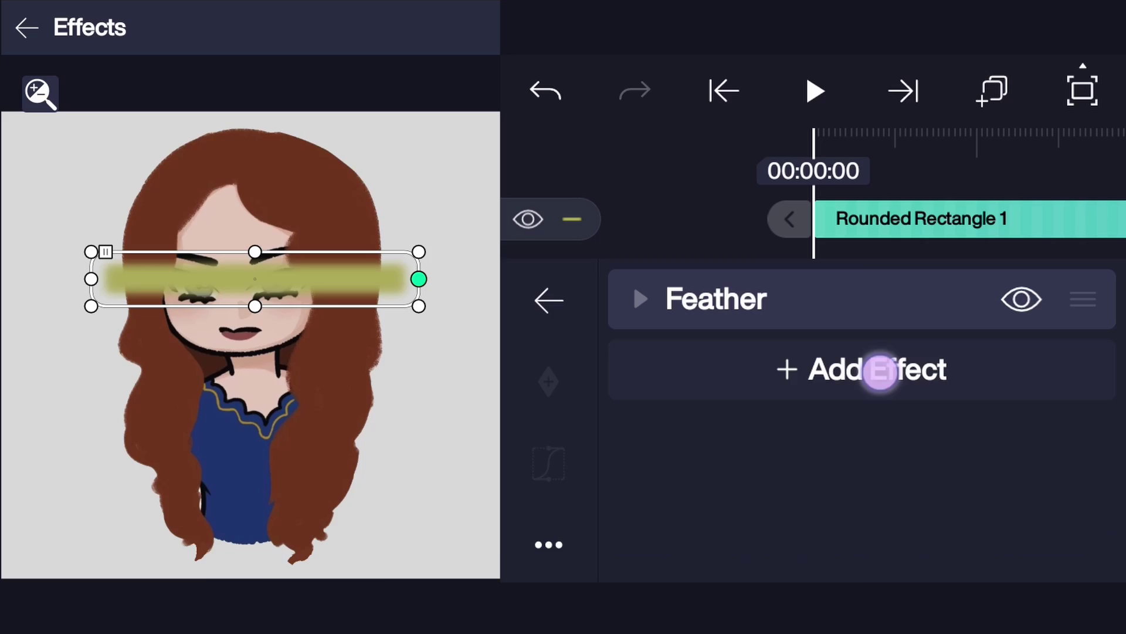
# - Add the Displacement Map effect from Distortion/Warp to the rectangle
pyautogui.click(879, 370)
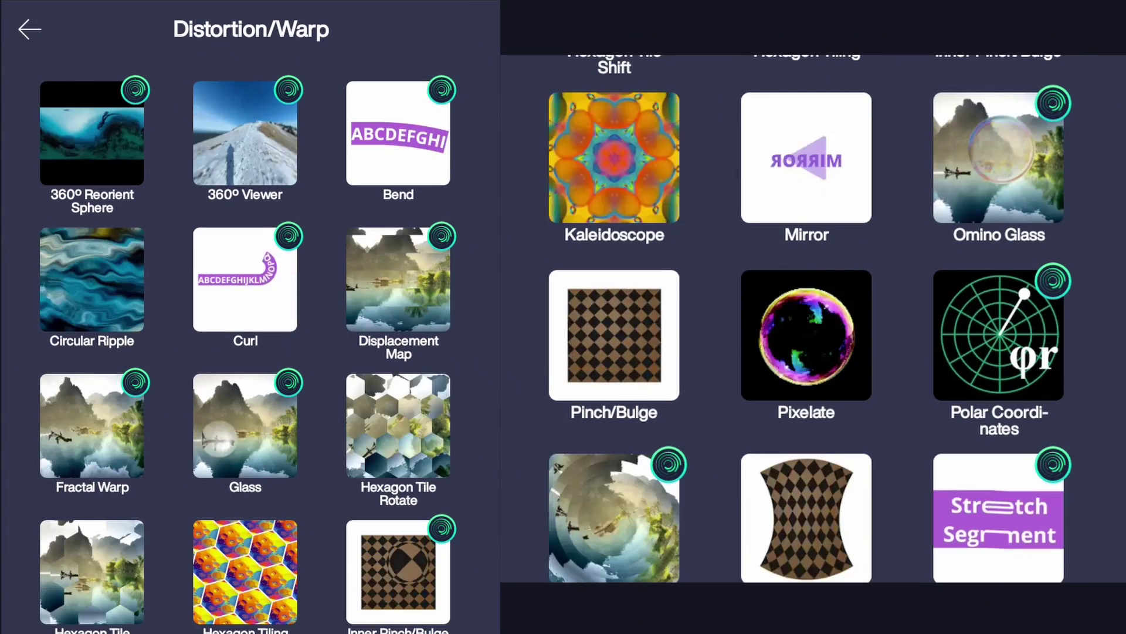
pyautogui.click(398, 280)
pyautogui.click(750, 525)
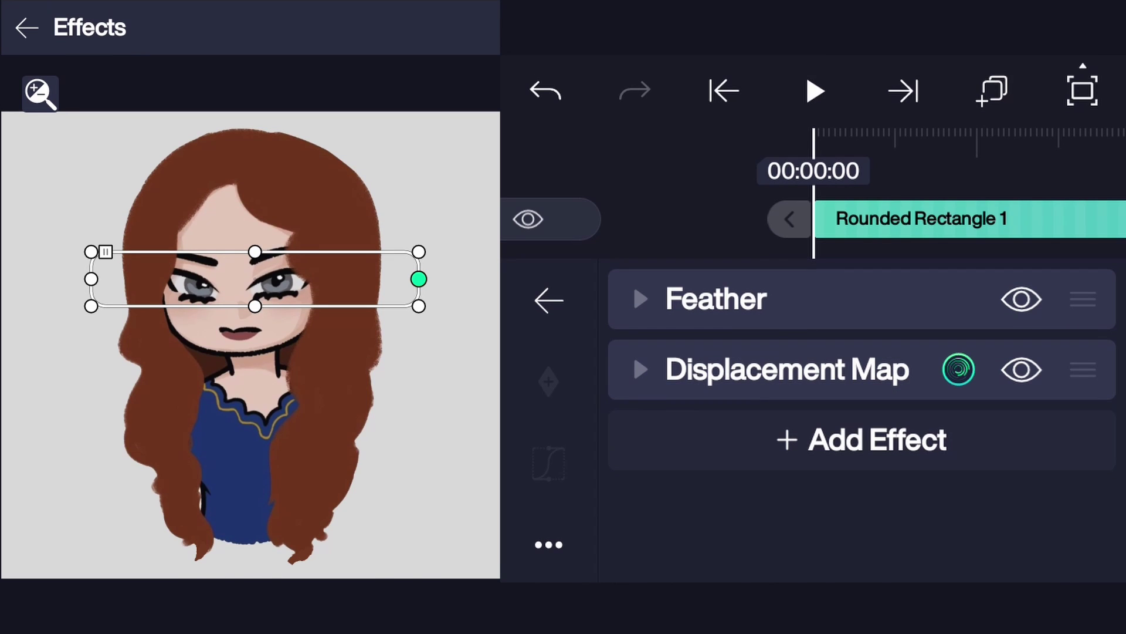
# - Keyframe the Displacement Map offset at 0, then raise Offset X to 80 at 00:01:00
pyautogui.click(837, 370)
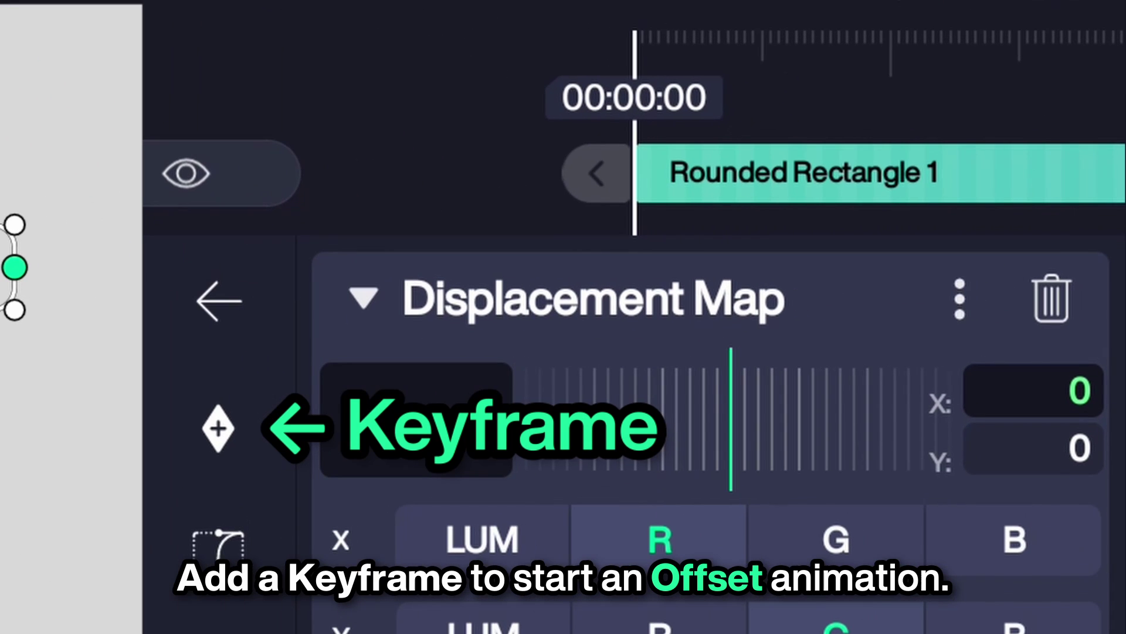
pyautogui.moveTo(871, 211)
pyautogui.mouseDown()
pyautogui.moveTo(792, 279)
pyautogui.moveTo(695, 298)
pyautogui.mouseUp()
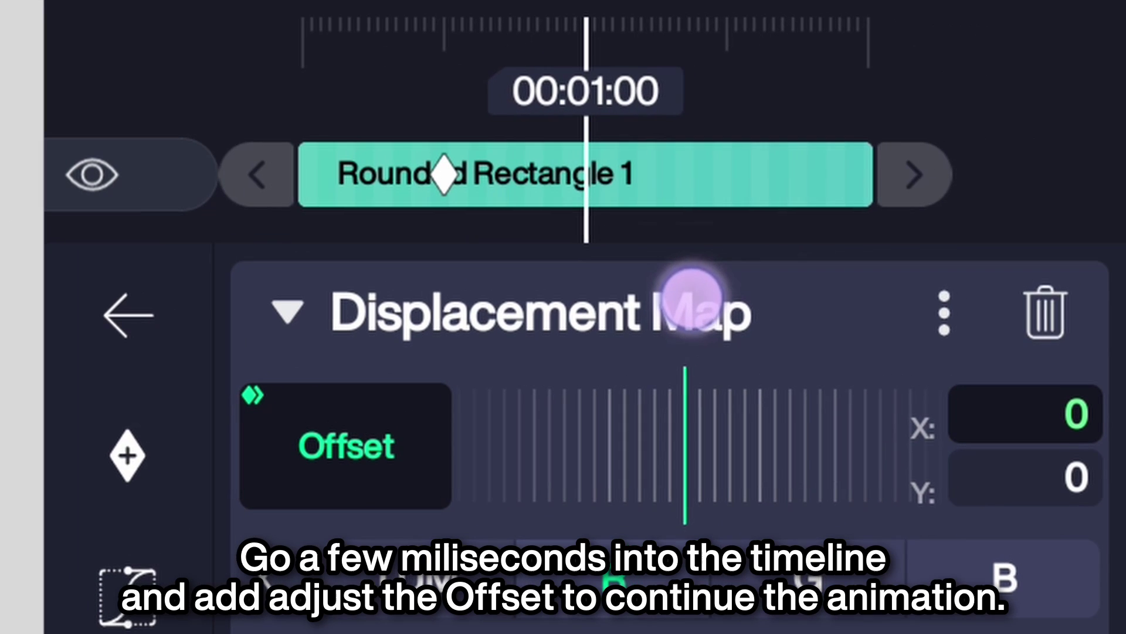
pyautogui.moveTo(741, 213); pyautogui.dragTo(712, 214)
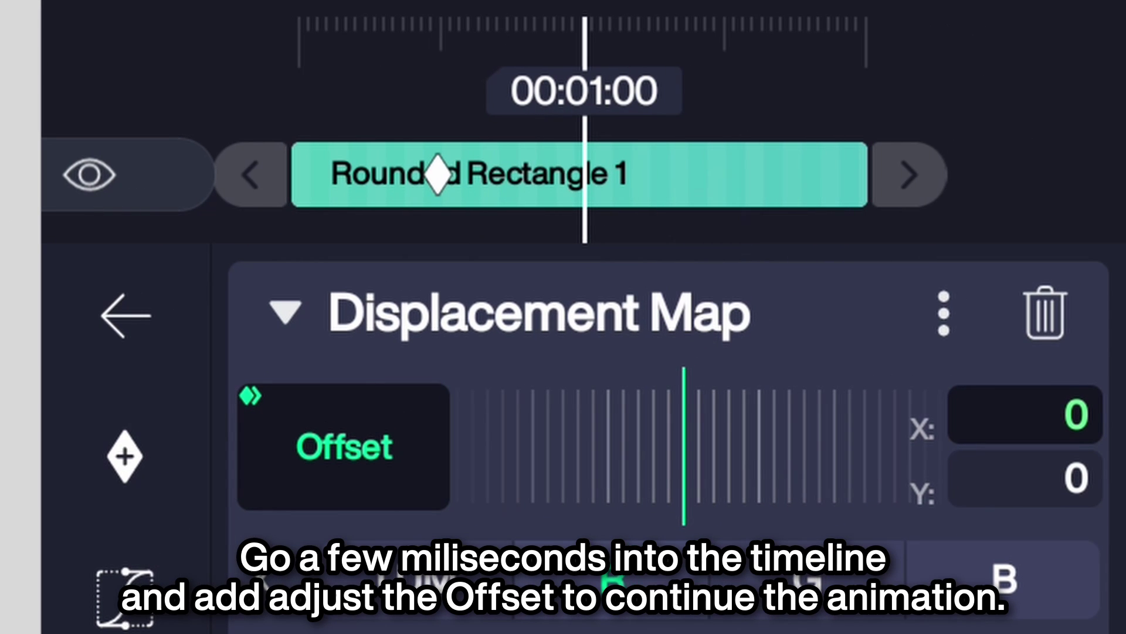
pyautogui.moveTo(785, 444)
pyautogui.mouseDown()
pyautogui.moveTo(644, 384)
pyautogui.moveTo(669, 374)
pyautogui.moveTo(581, 383)
pyautogui.mouseUp()
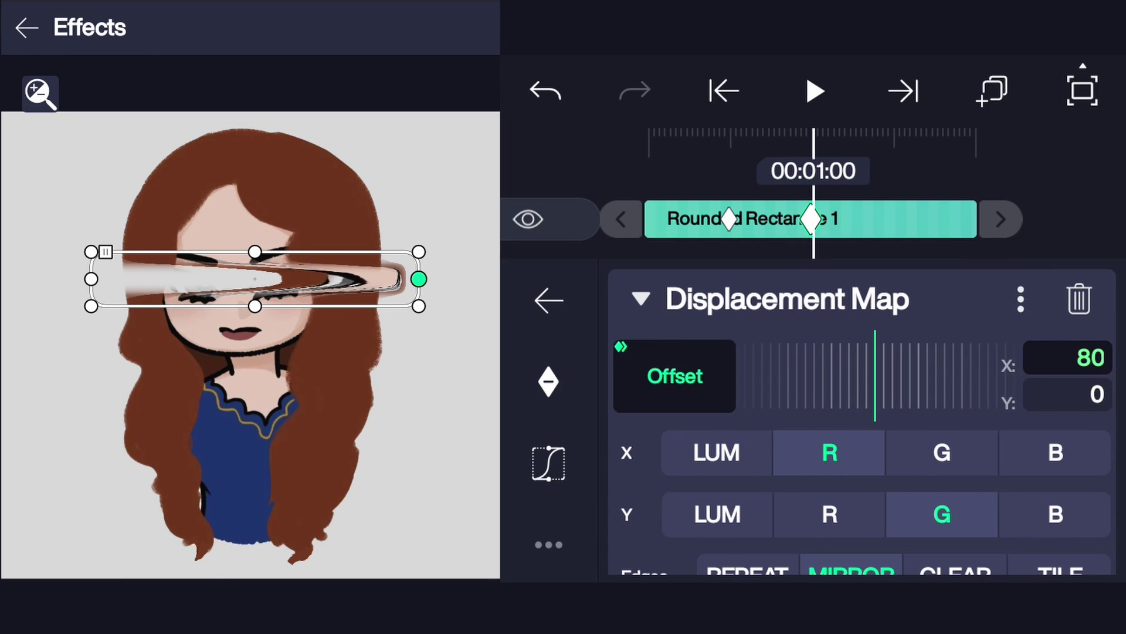
# - Preview the smear animation from the start of the timeline
pyautogui.click(549, 301)
pyautogui.click(25, 26)
pyautogui.click(723, 91)
pyautogui.click(814, 91)
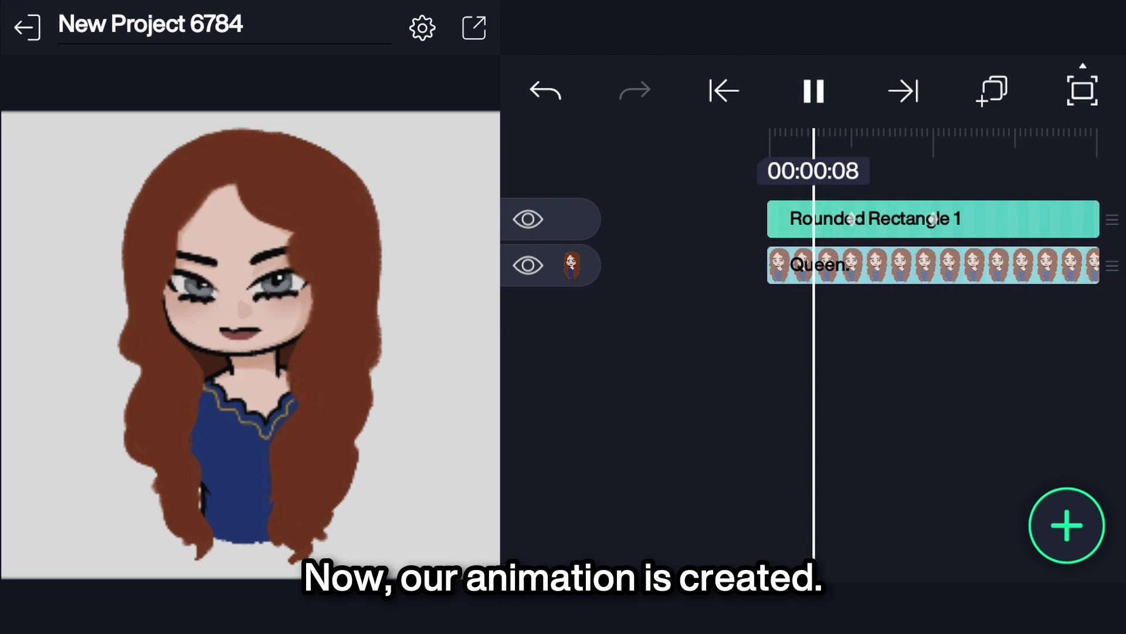
pyautogui.click(814, 91)
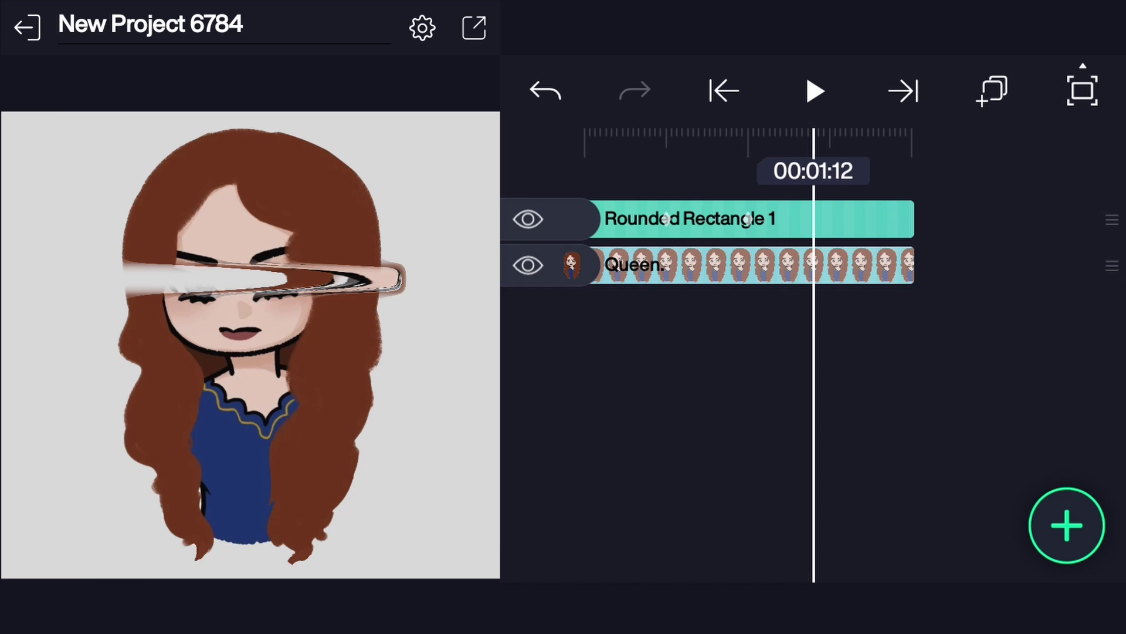
# - Widen the rounded rectangle's Size X to 312
pyautogui.click(833, 218)
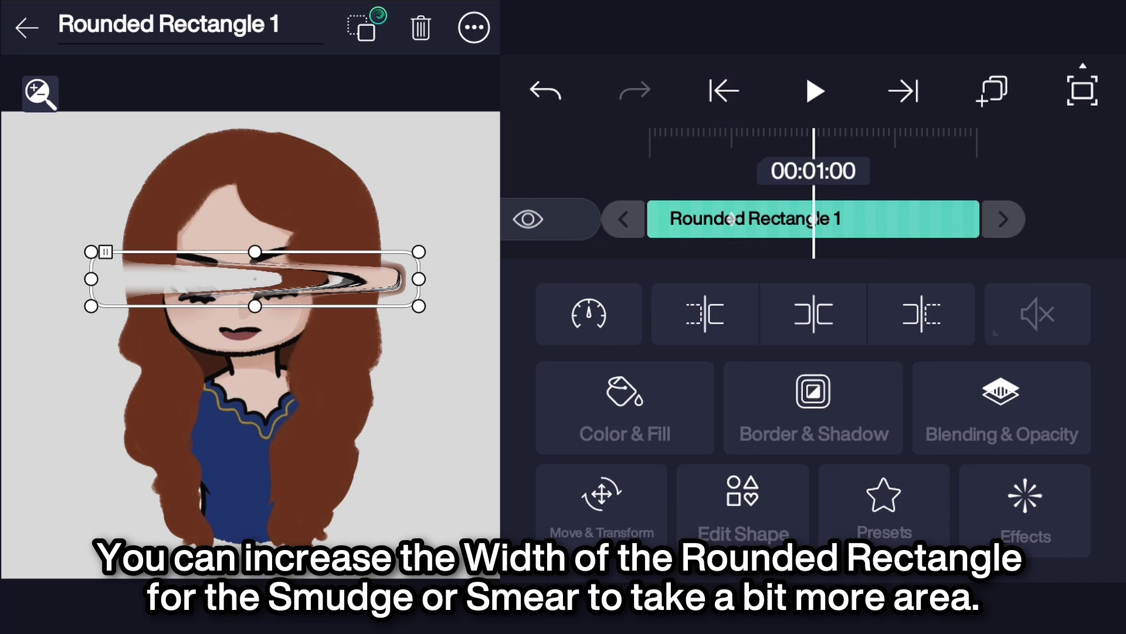
pyautogui.click(743, 497)
pyautogui.moveTo(818, 277)
pyautogui.mouseDown()
pyautogui.moveTo(1003, 279)
pyautogui.moveTo(949, 315)
pyautogui.moveTo(959, 291)
pyautogui.mouseUp()
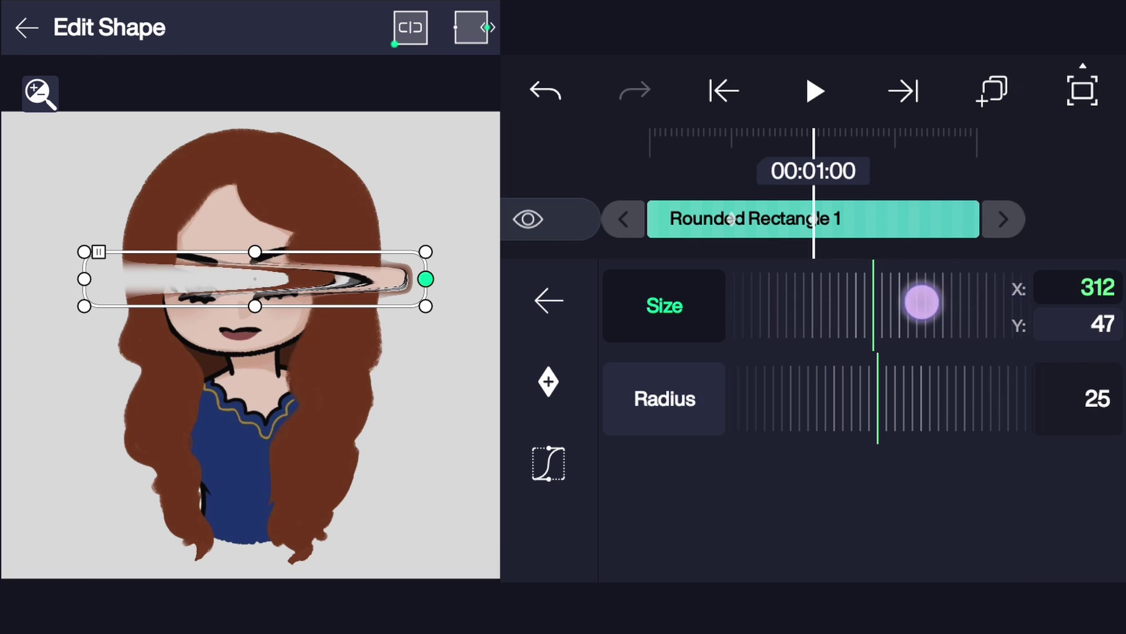
pyautogui.click(549, 301)
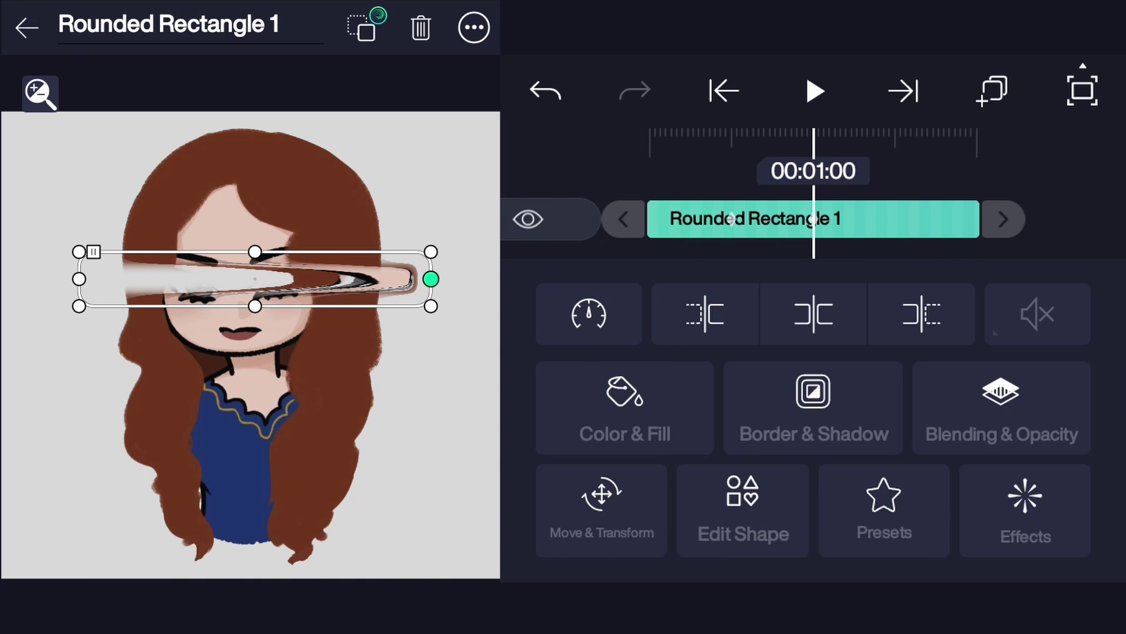
# - Set the Displacement Map edges to Repeat
pyautogui.click(1027, 499)
pyautogui.click(851, 372)
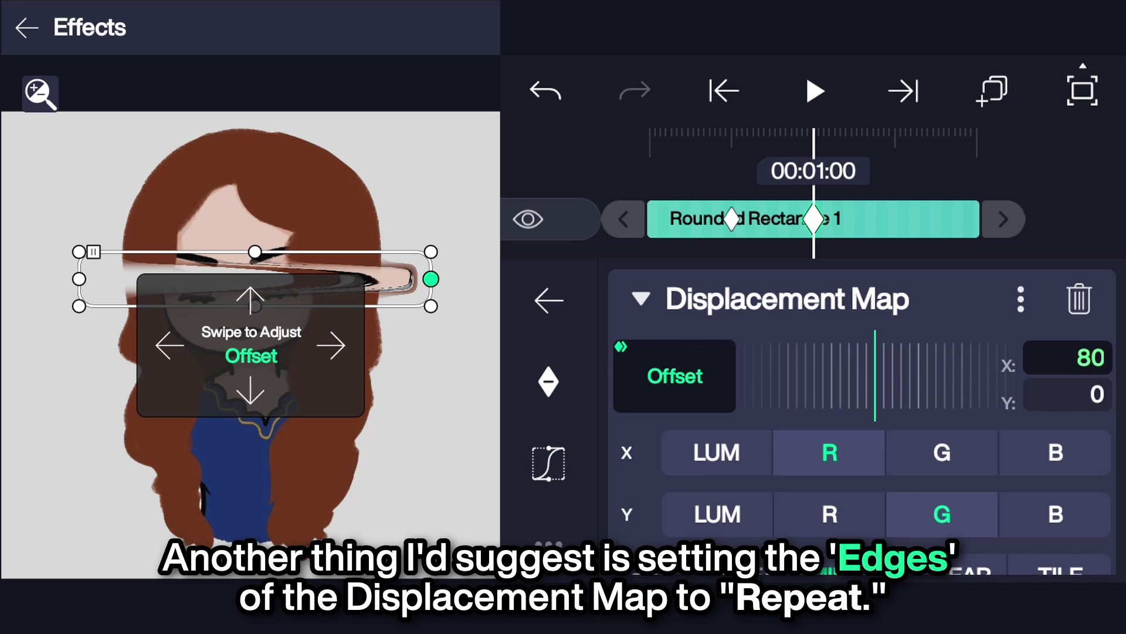
pyautogui.scroll(-3, 863, 445)
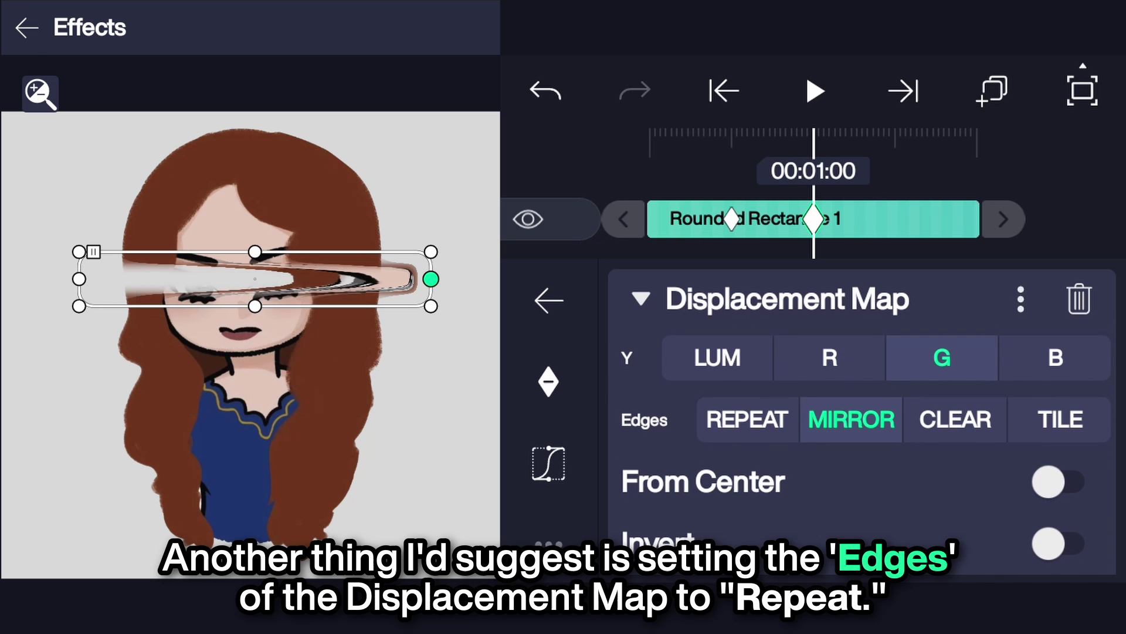
pyautogui.click(747, 420)
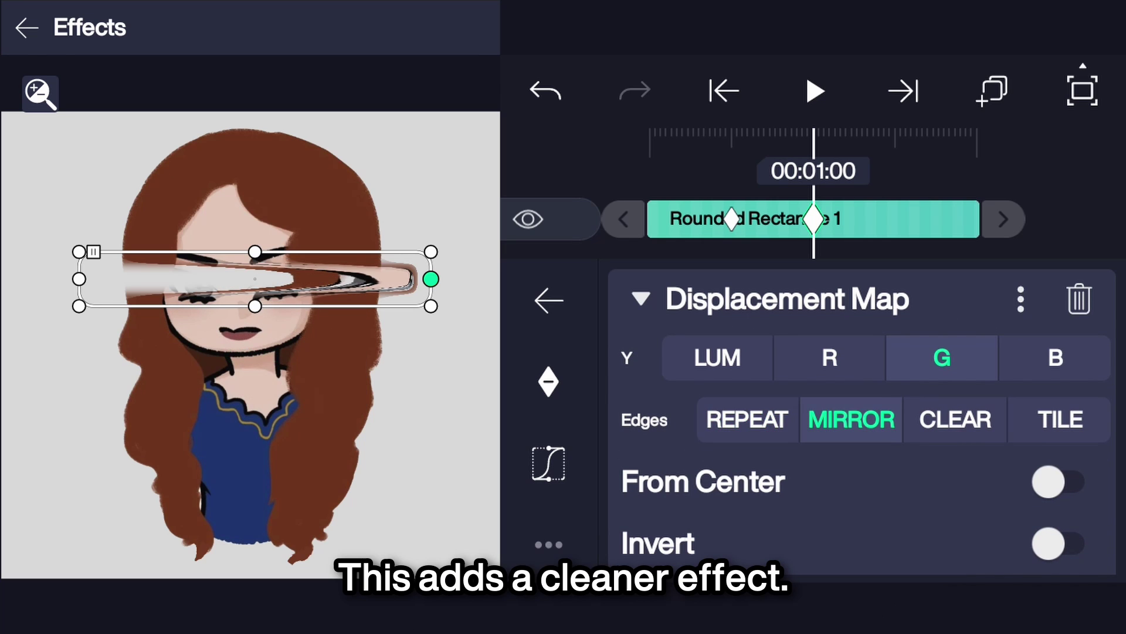
pyautogui.click(733, 420)
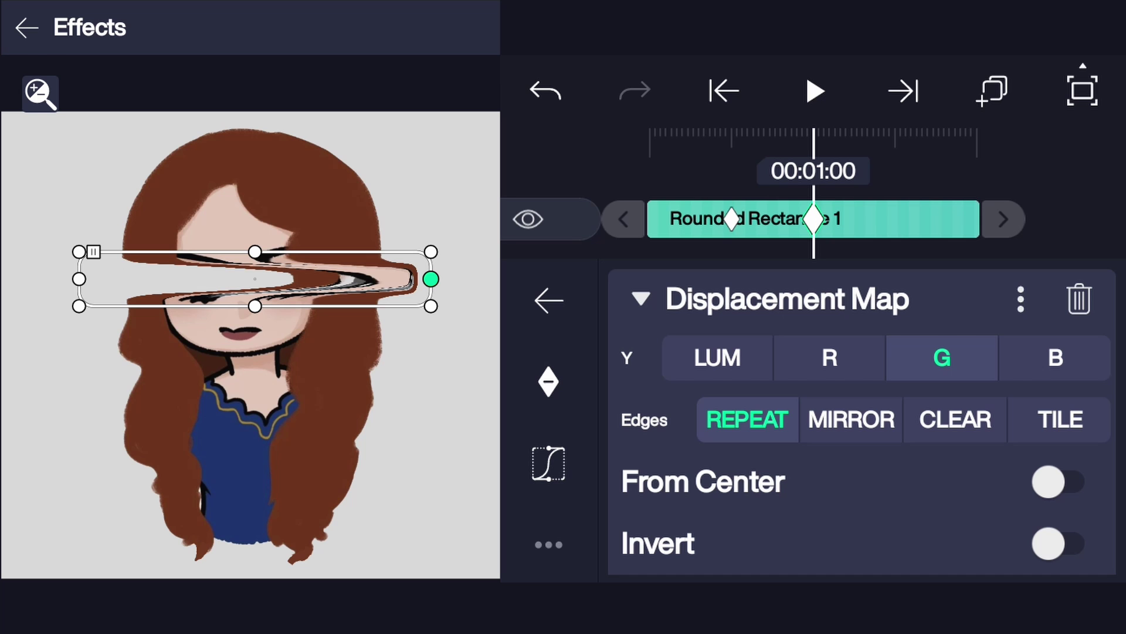
# - Round off the smear band's ends and fine-tune its width and height
pyautogui.click(548, 301)
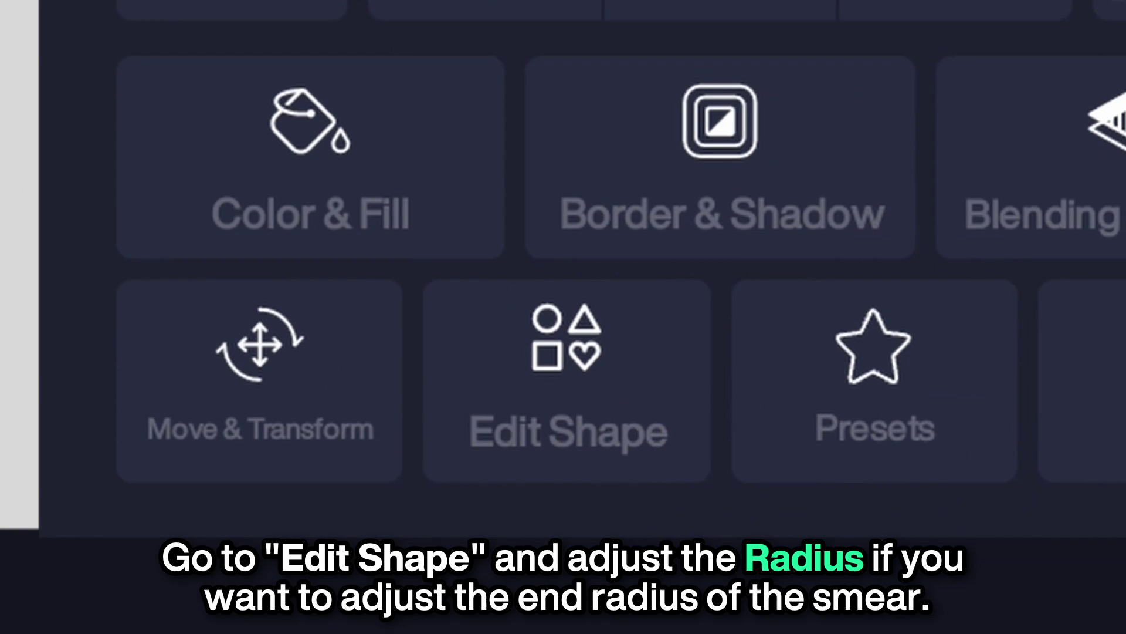
pyautogui.click(568, 379)
pyautogui.moveTo(1056, 449); pyautogui.dragTo(1012, 449)
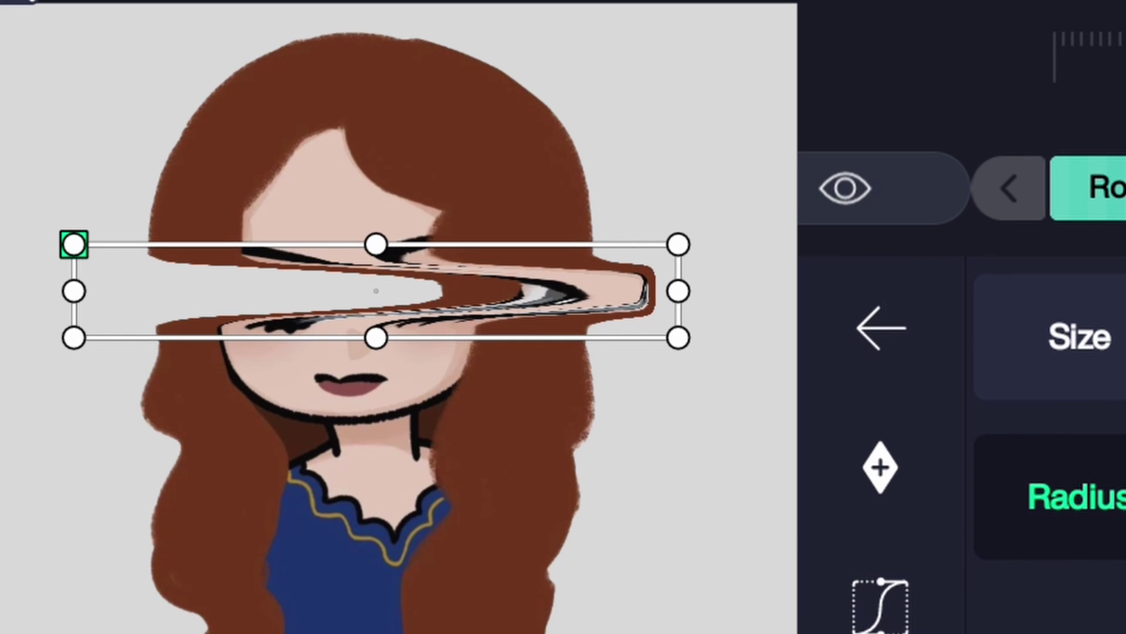
pyautogui.click(664, 305)
pyautogui.moveTo(981, 299)
pyautogui.mouseDown()
pyautogui.moveTo(917, 318)
pyautogui.moveTo(1086, 350)
pyautogui.moveTo(1044, 327)
pyautogui.mouseUp()
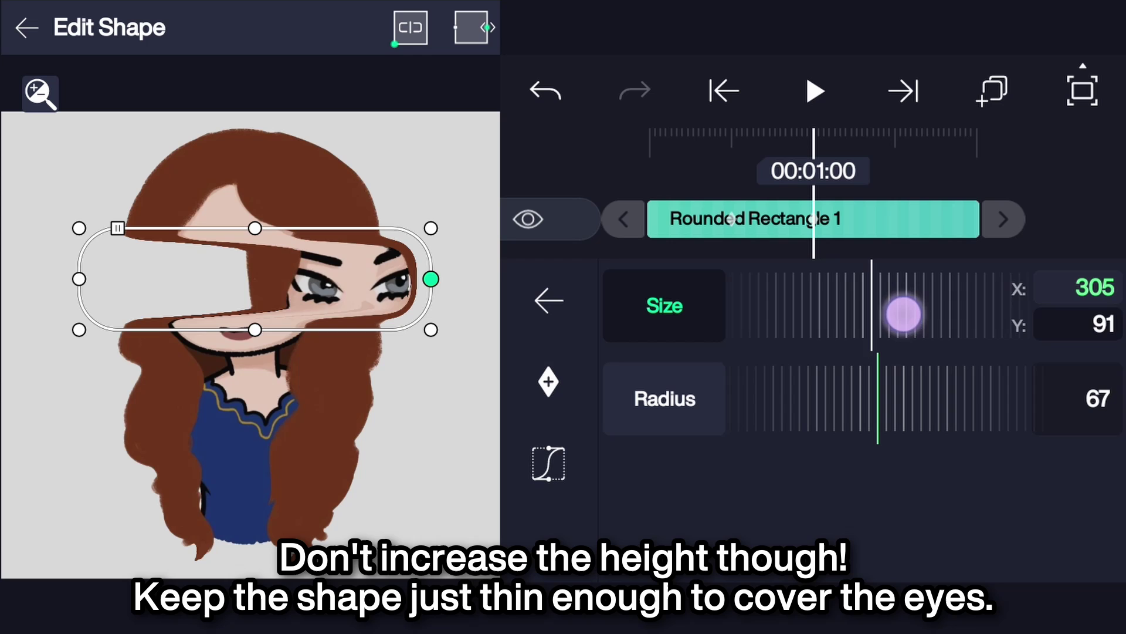
pyautogui.moveTo(963, 317); pyautogui.dragTo(956, 307)
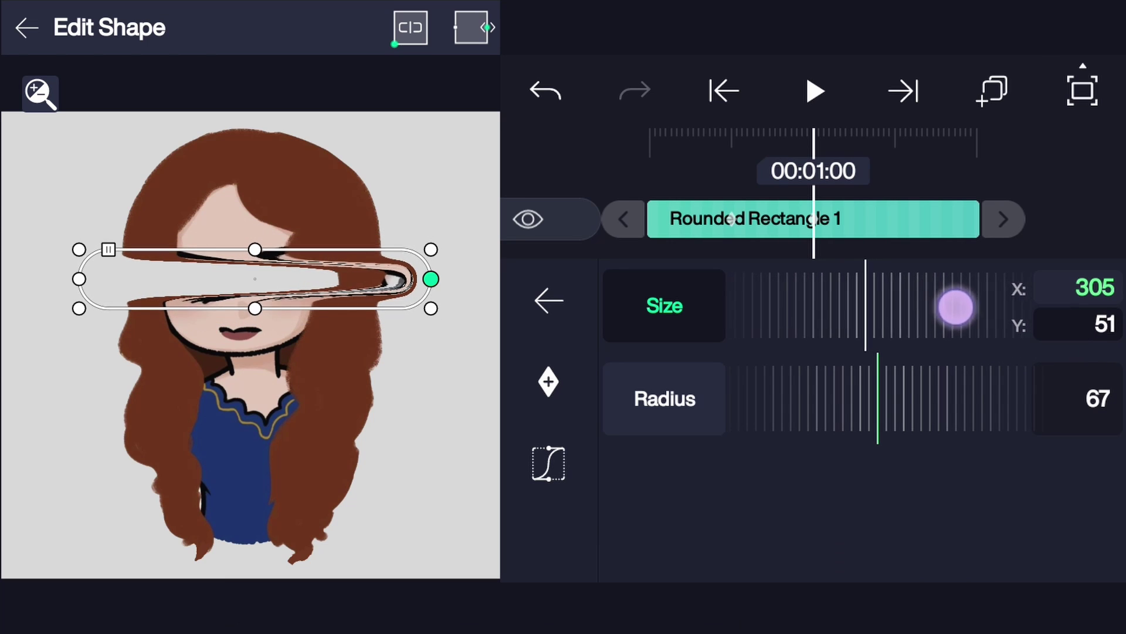
pyautogui.click(547, 295)
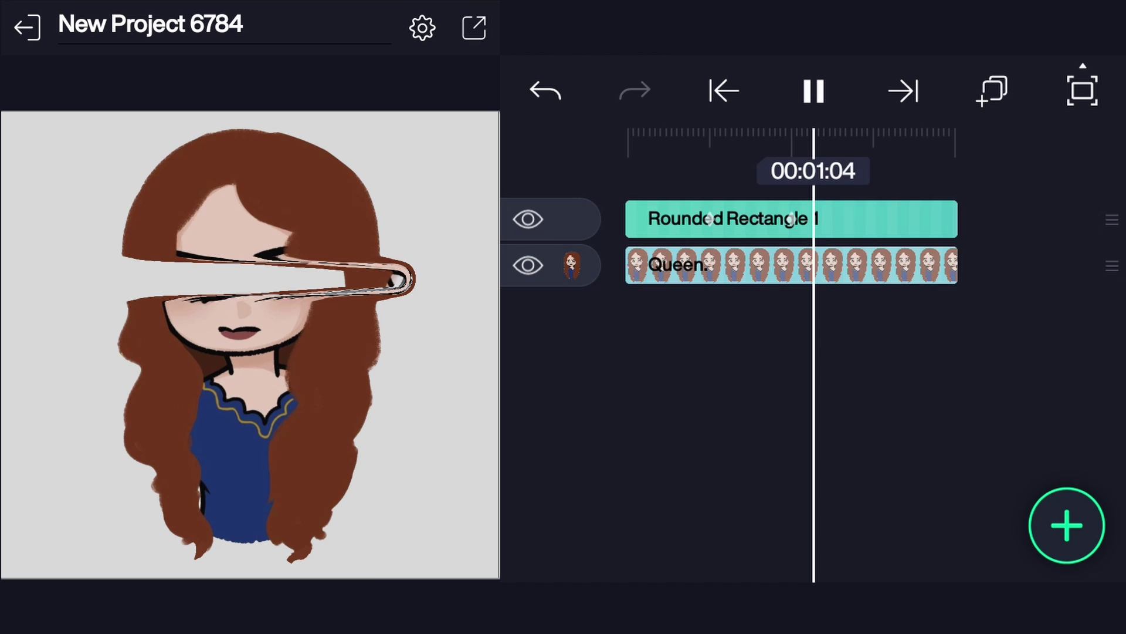
# - Give the Displacement Map offset animation ease-in-out timing and return to the timeline
pyautogui.moveTo(1023, 171); pyautogui.dragTo(884, 286)
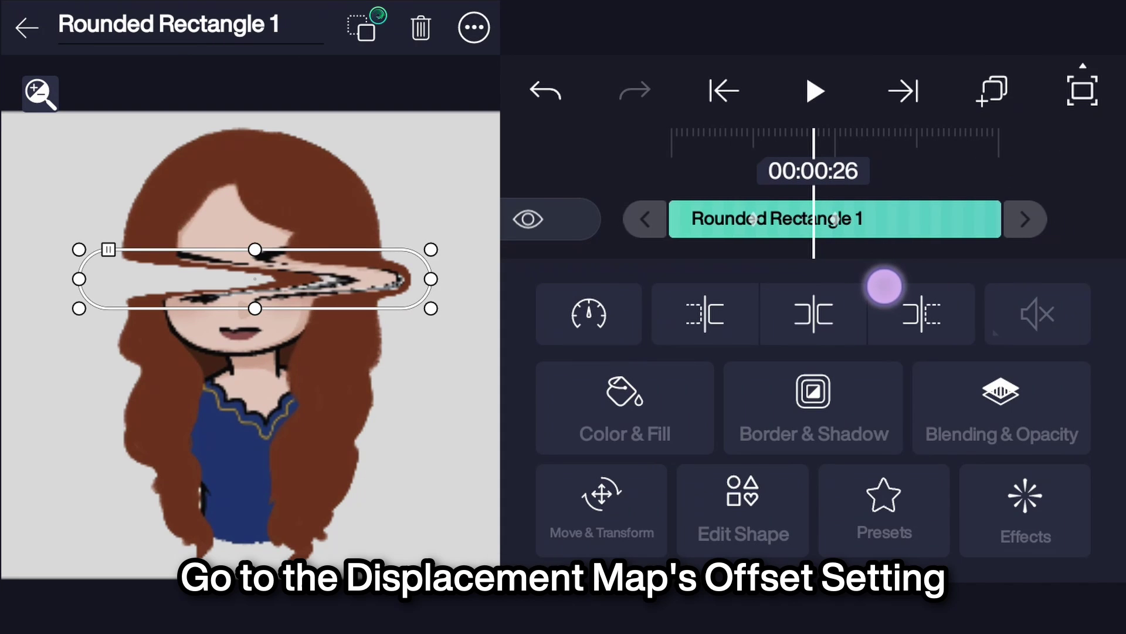
pyautogui.click(1025, 511)
pyautogui.click(892, 369)
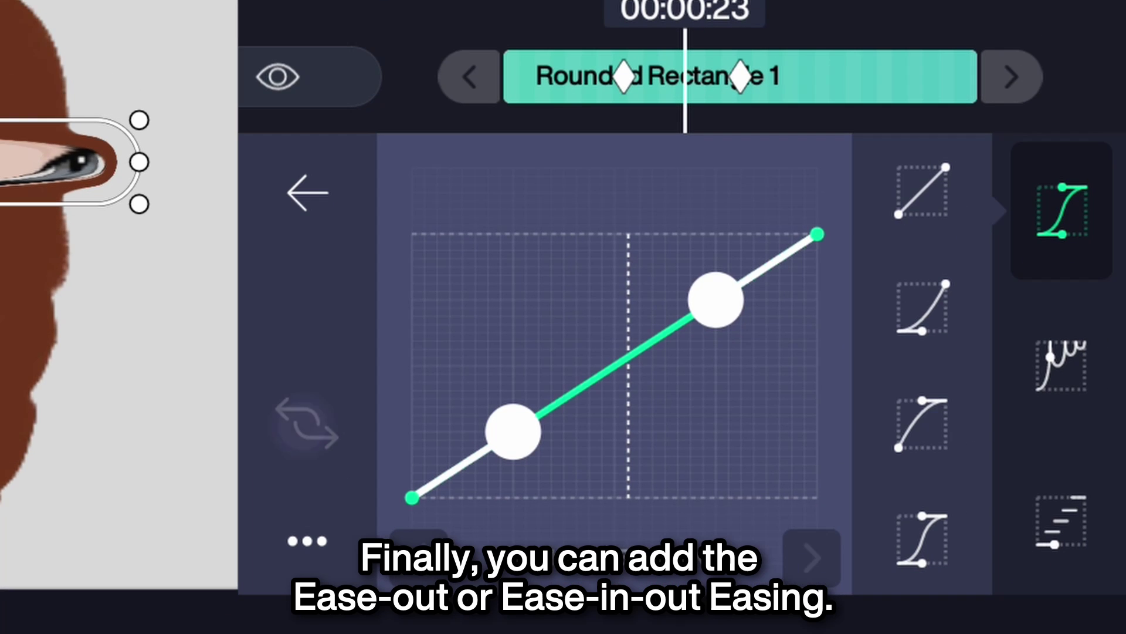
pyautogui.click(921, 423)
pyautogui.click(813, 91)
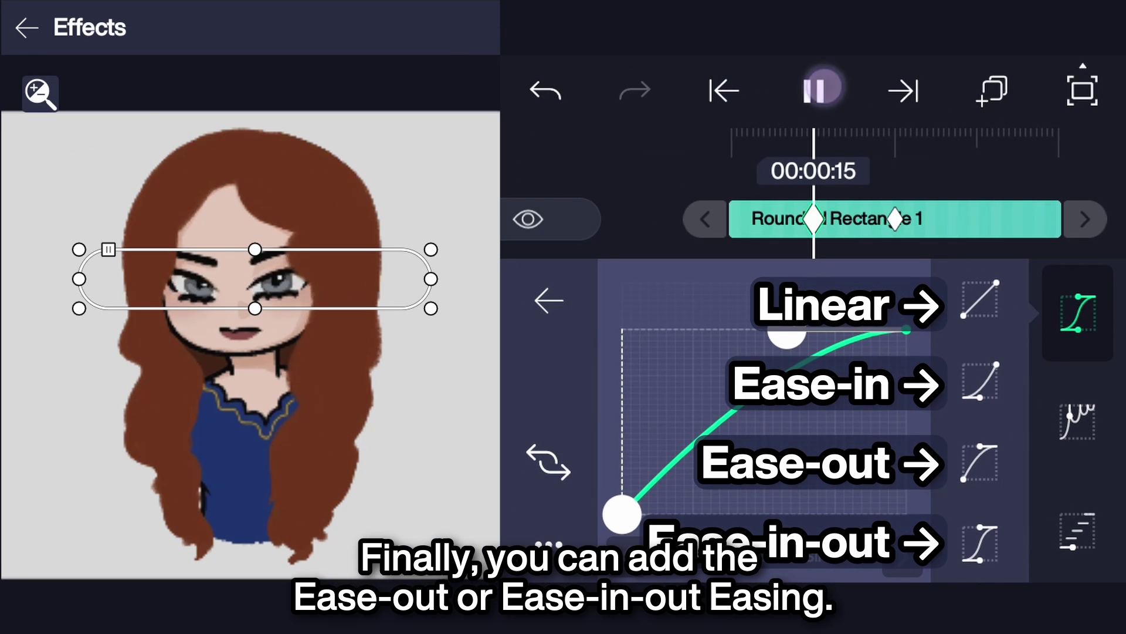
pyautogui.moveTo(976, 213); pyautogui.dragTo(984, 213)
pyautogui.click(987, 540)
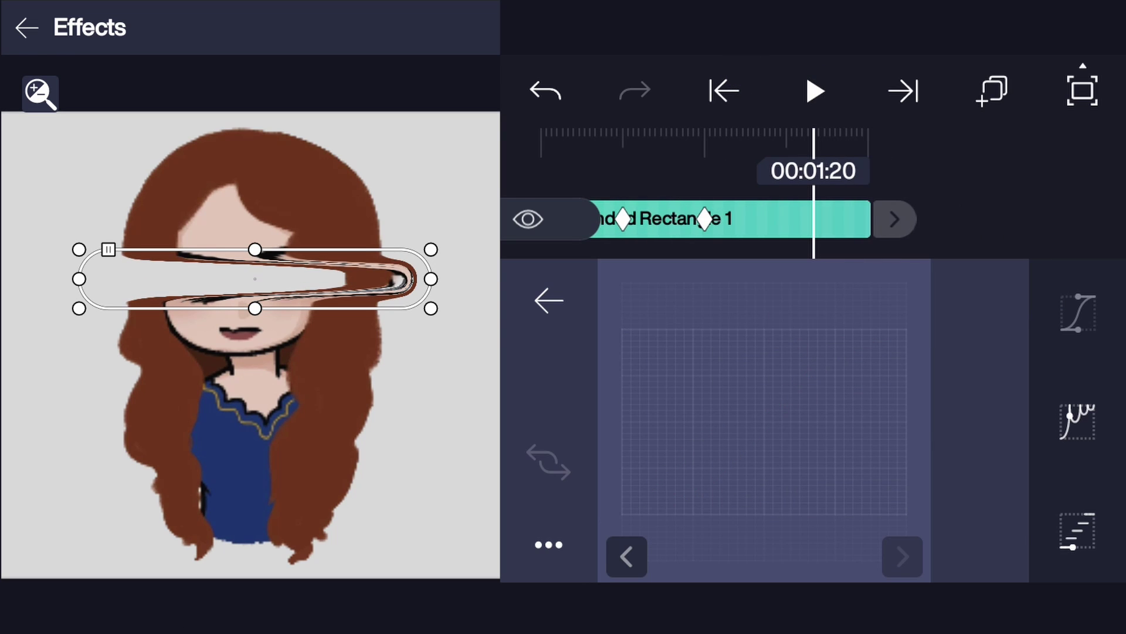
pyautogui.click(948, 191)
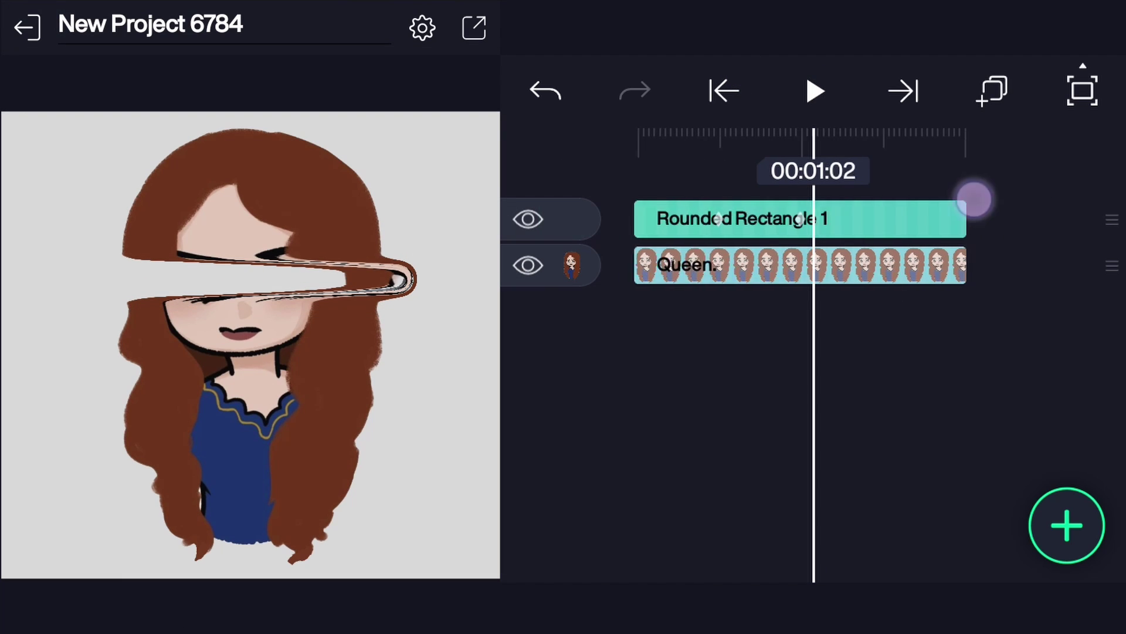
# - Play the eased smear animation several times, then bring up the add-element list
pyautogui.click(815, 91)
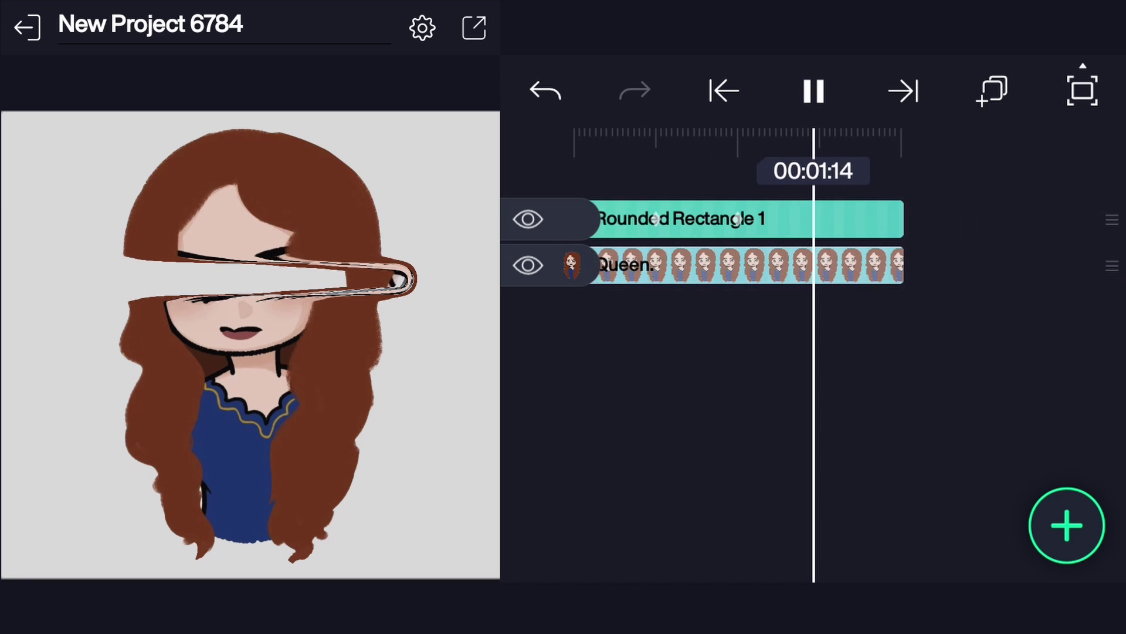
pyautogui.click(814, 91)
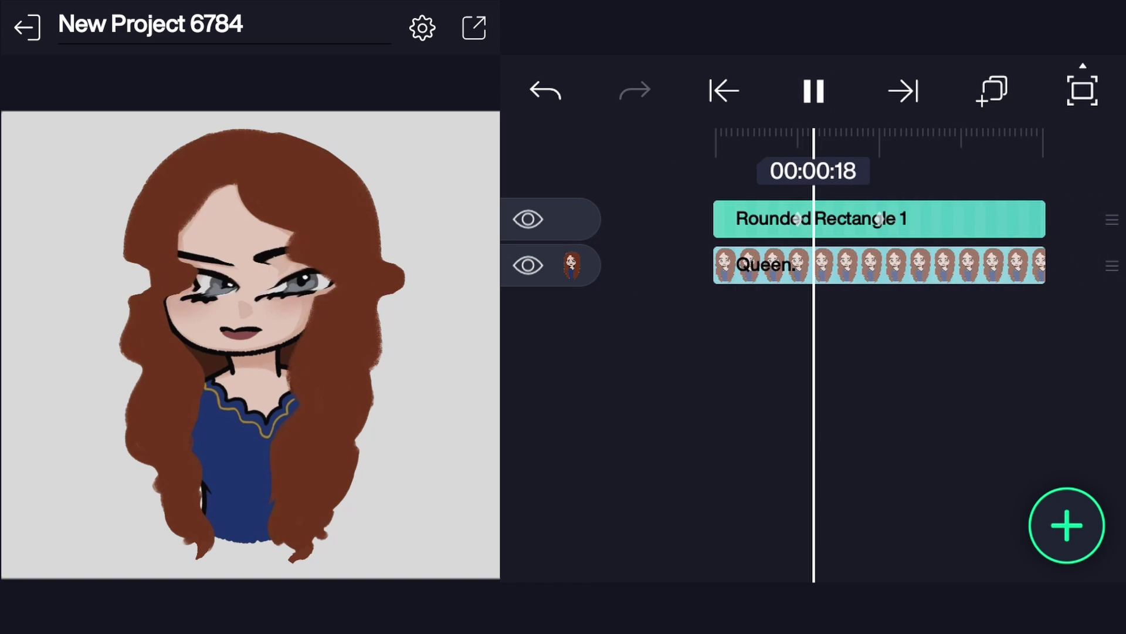
pyautogui.click(814, 91)
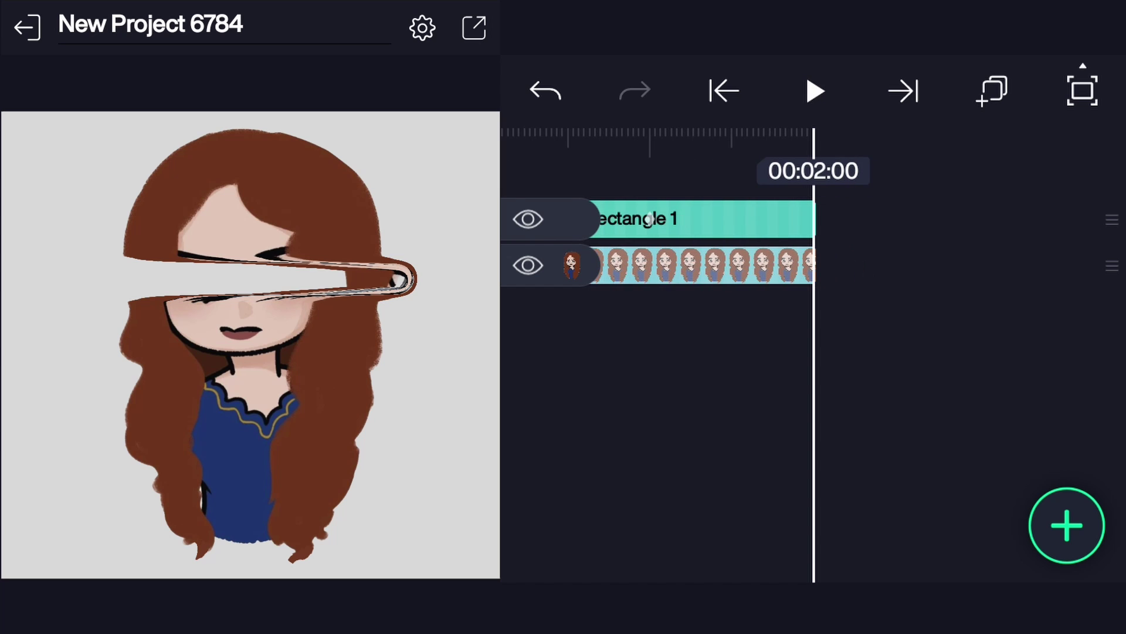
pyautogui.click(1066, 525)
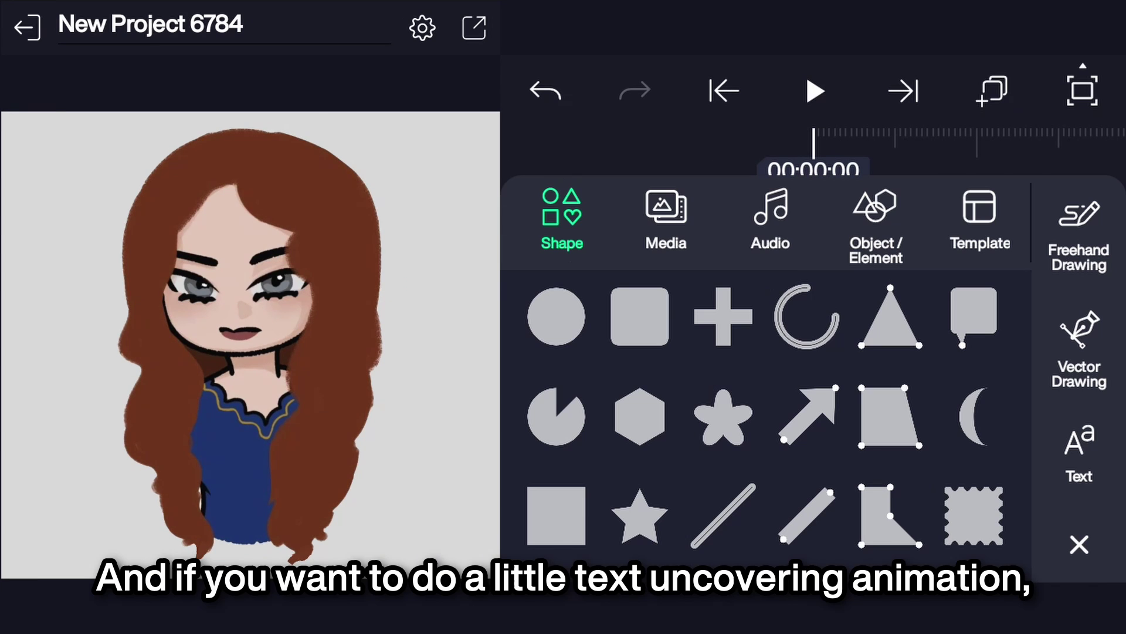
# - Add black 'Dead.' text in HelveticaNowDisplay-Black
pyautogui.click(1075, 450)
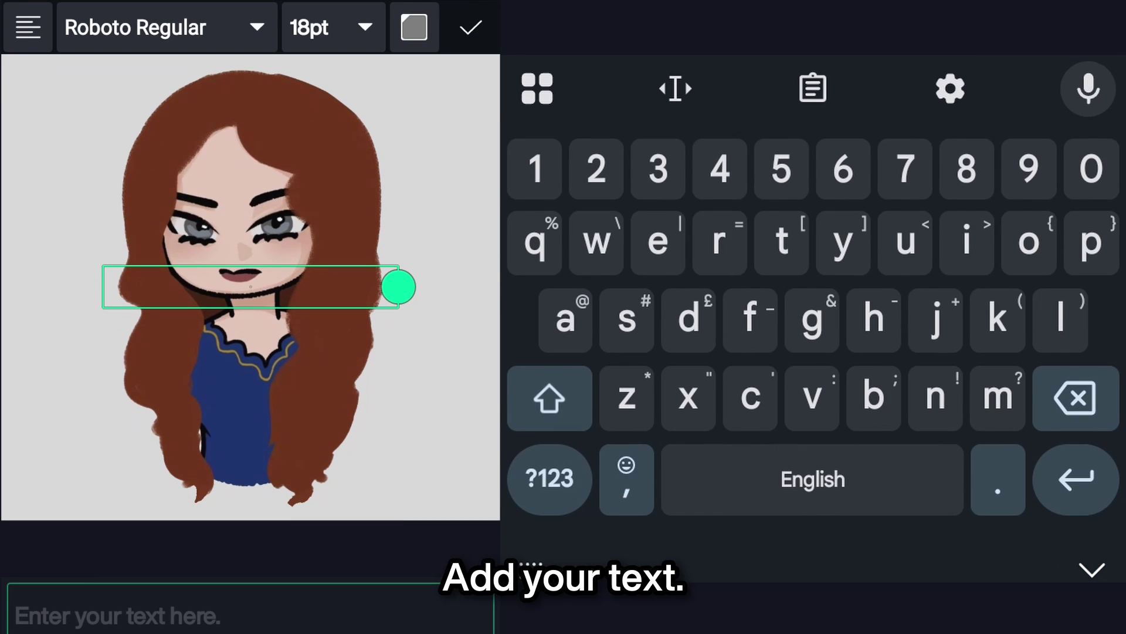
pyautogui.write('Dead.')
pyautogui.click(414, 28)
pyautogui.click(322, 151)
pyautogui.click(161, 27)
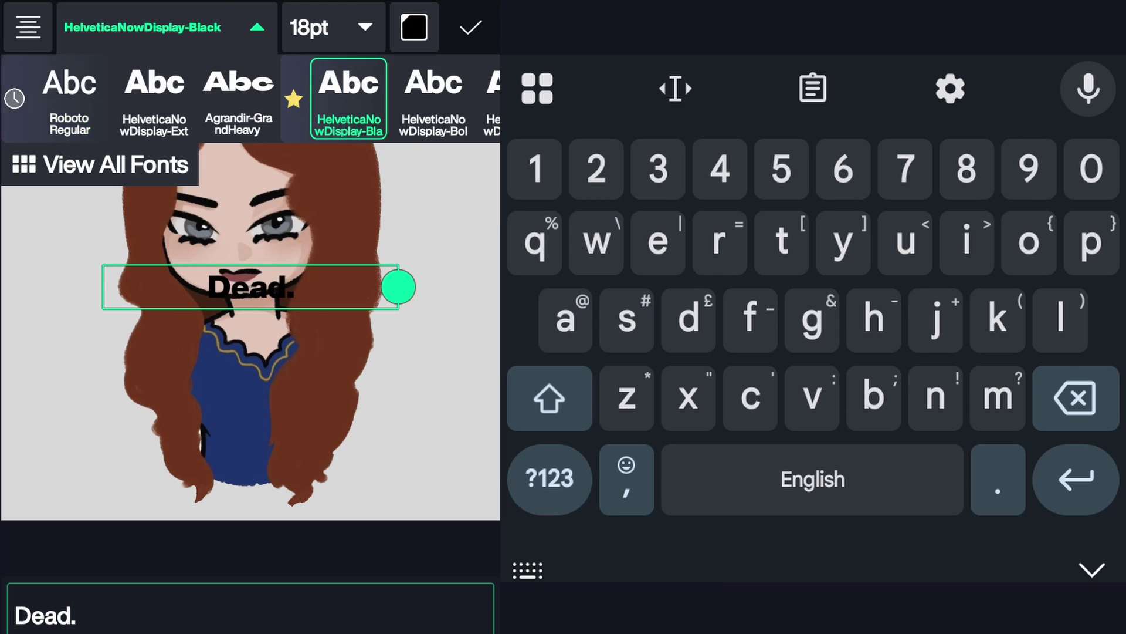
pyautogui.click(471, 27)
# - Shrink the 'Dead.' text and shift it left across the eyes
pyautogui.click(589, 489)
pyautogui.click(1077, 463)
pyautogui.moveTo(995, 403); pyautogui.dragTo(661, 396)
pyautogui.click(30, 26)
pyautogui.click(860, 219)
pyautogui.moveTo(907, 391); pyautogui.dragTo(893, 387)
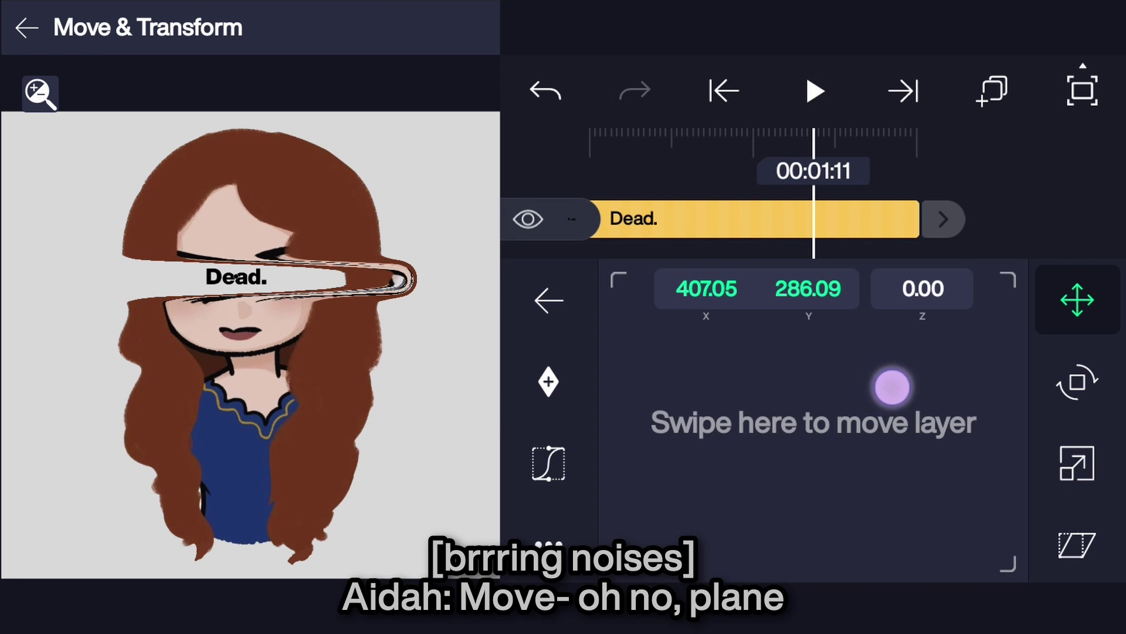
# - Bookmark the frames where the smear crosses the 'Dead.' text
pyautogui.click(27, 28)
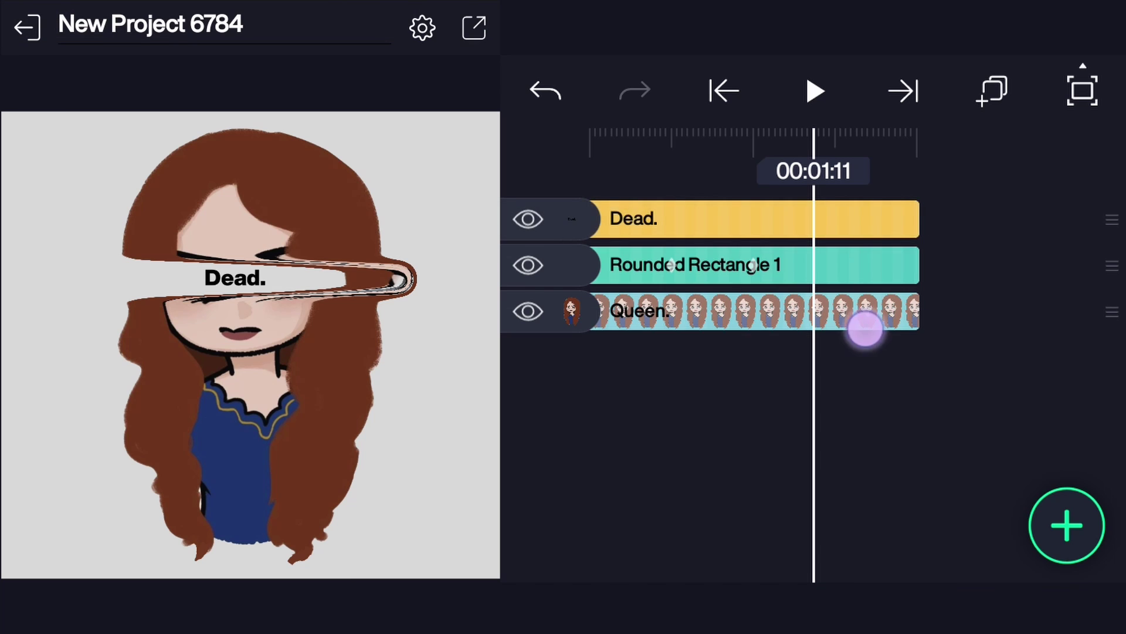
pyautogui.moveTo(865, 326)
pyautogui.mouseDown()
pyautogui.moveTo(999, 312)
pyautogui.moveTo(972, 314)
pyautogui.moveTo(1025, 327)
pyautogui.mouseUp()
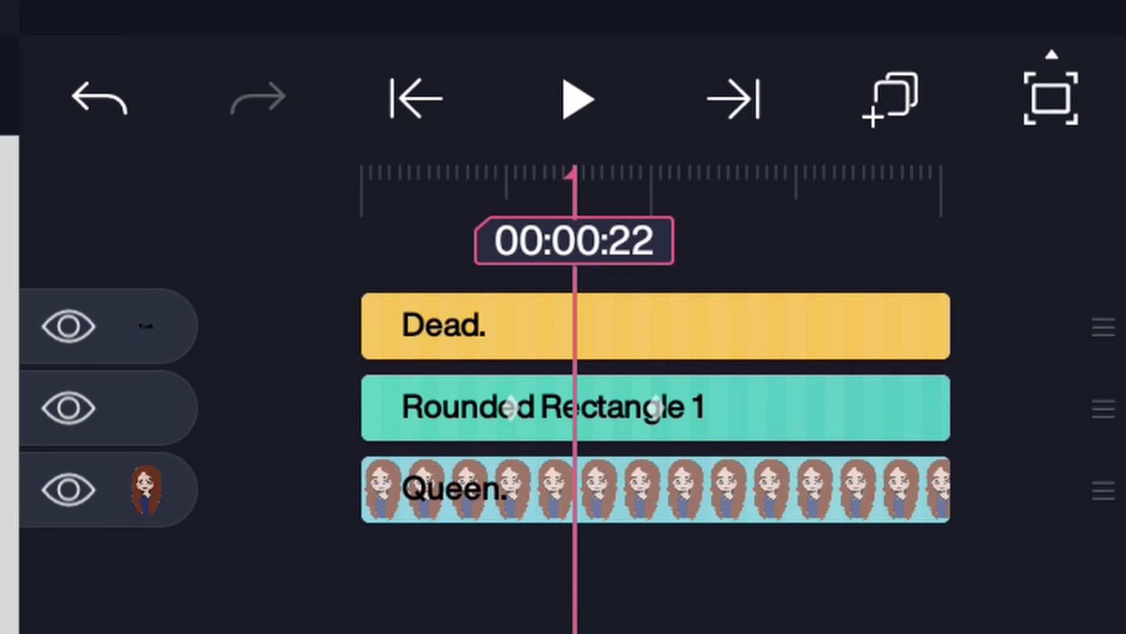
pyautogui.moveTo(933, 371)
pyautogui.mouseDown()
pyautogui.moveTo(889, 372)
pyautogui.moveTo(933, 355)
pyautogui.moveTo(962, 362)
pyautogui.mouseUp()
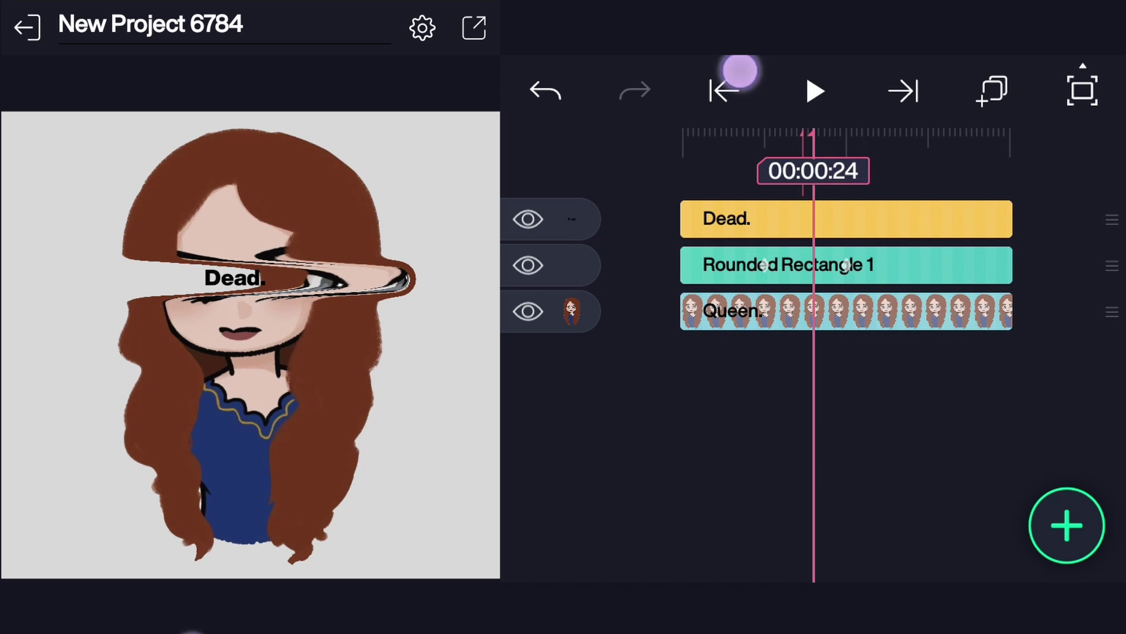
# - Play through, return to 00:00:22, and select the Dead. text layer
pyautogui.click(815, 91)
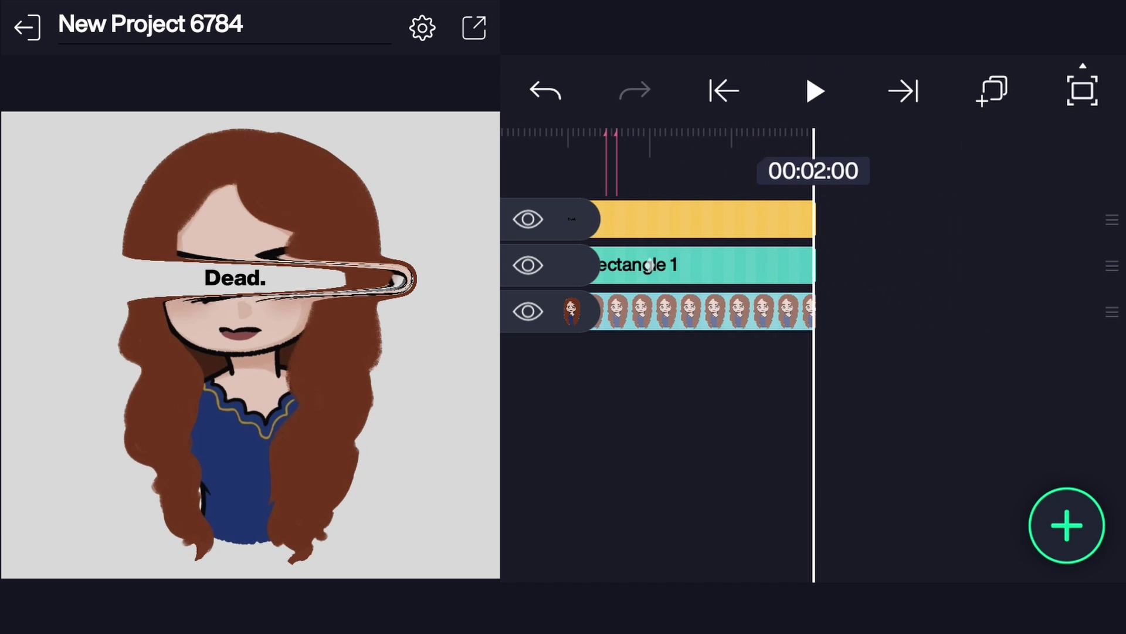
pyautogui.moveTo(670, 396); pyautogui.dragTo(877, 396)
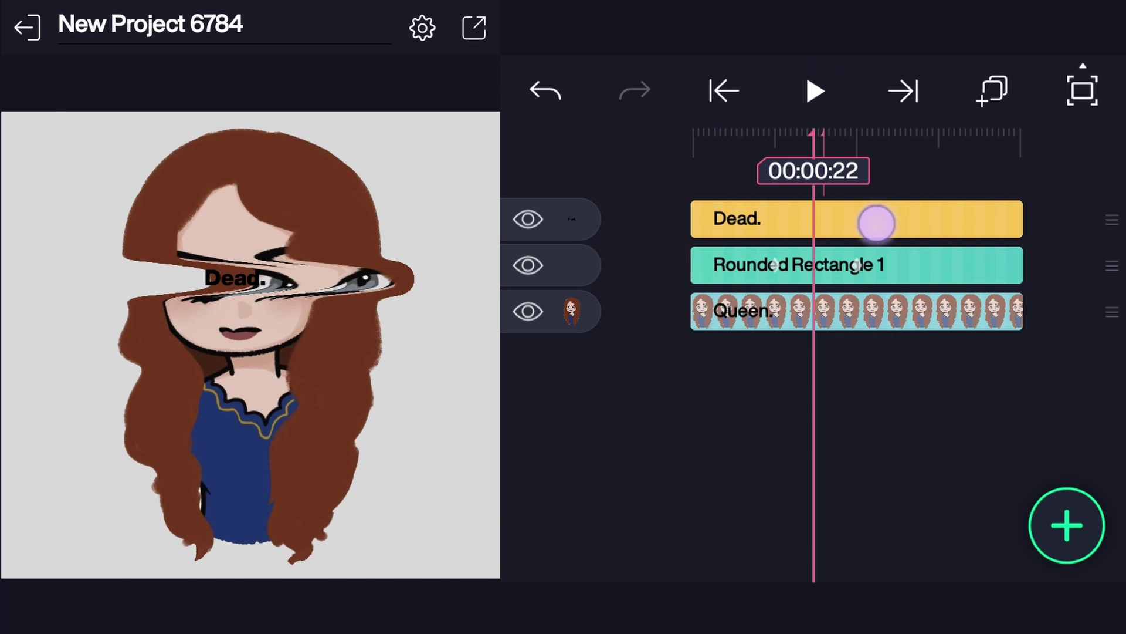
pyautogui.click(876, 223)
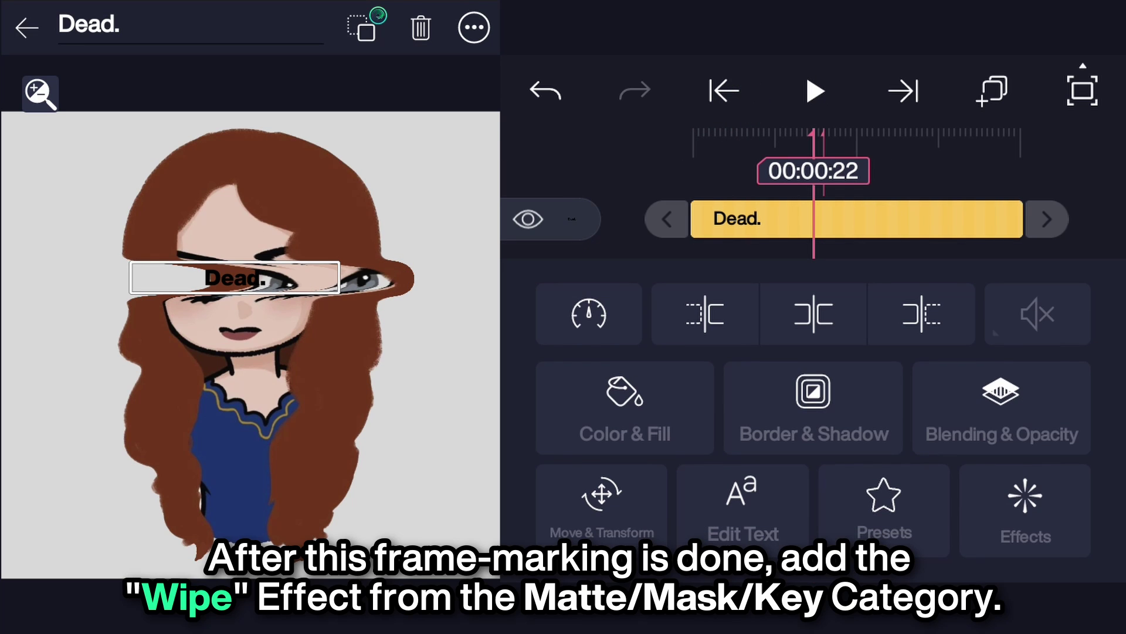
# - Apply a Wipe effect with Standard Settings to 'Dead.' and select its End property
pyautogui.click(1026, 510)
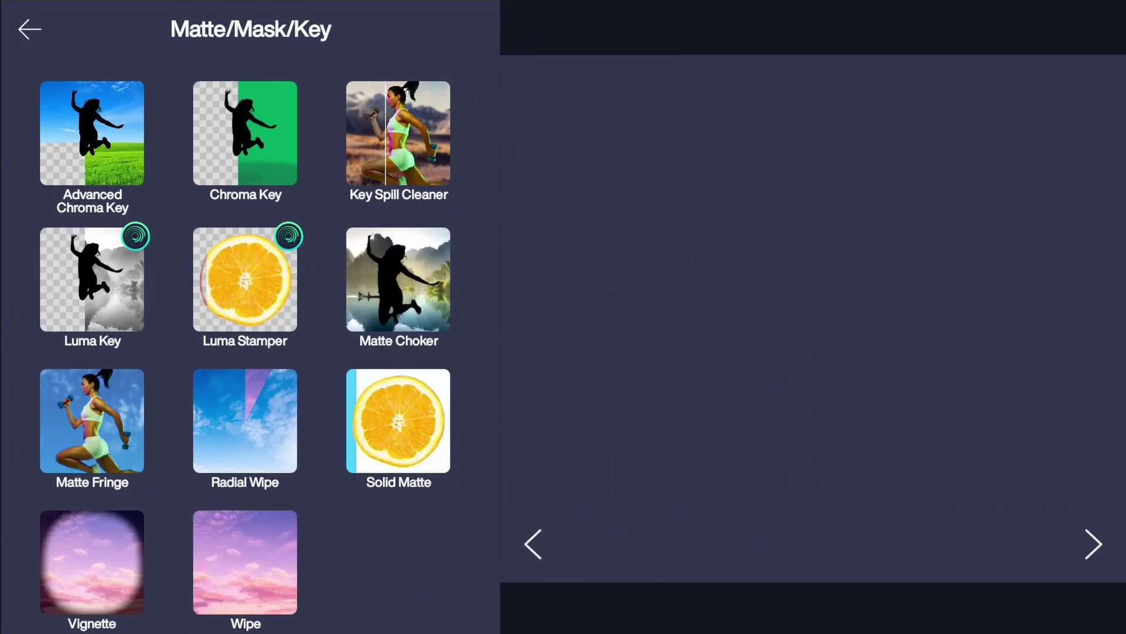
pyautogui.click(246, 562)
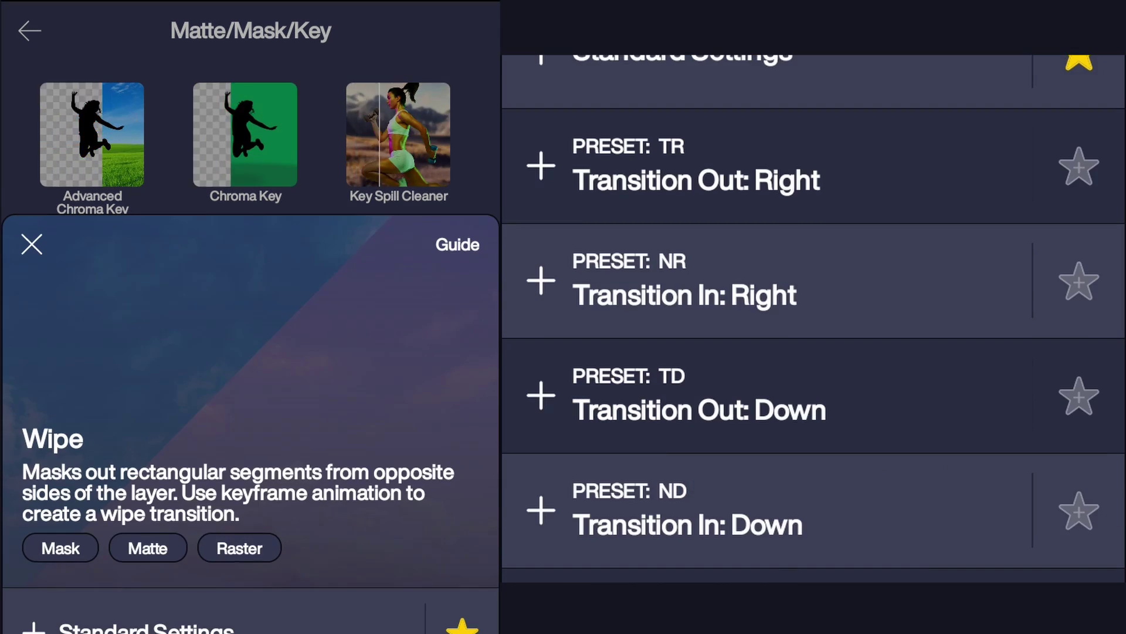
pyautogui.click(678, 38)
pyautogui.click(684, 465)
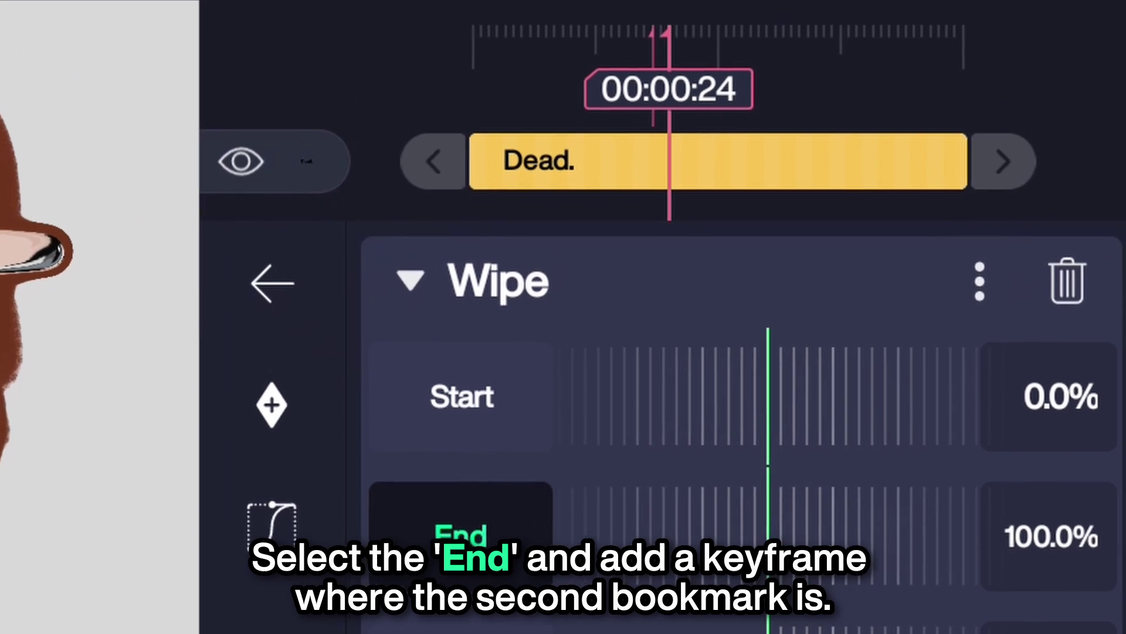
# - Keyframe Wipe End at 100%, then lower it at frame 22 until the text is hidden
pyautogui.click(265, 415)
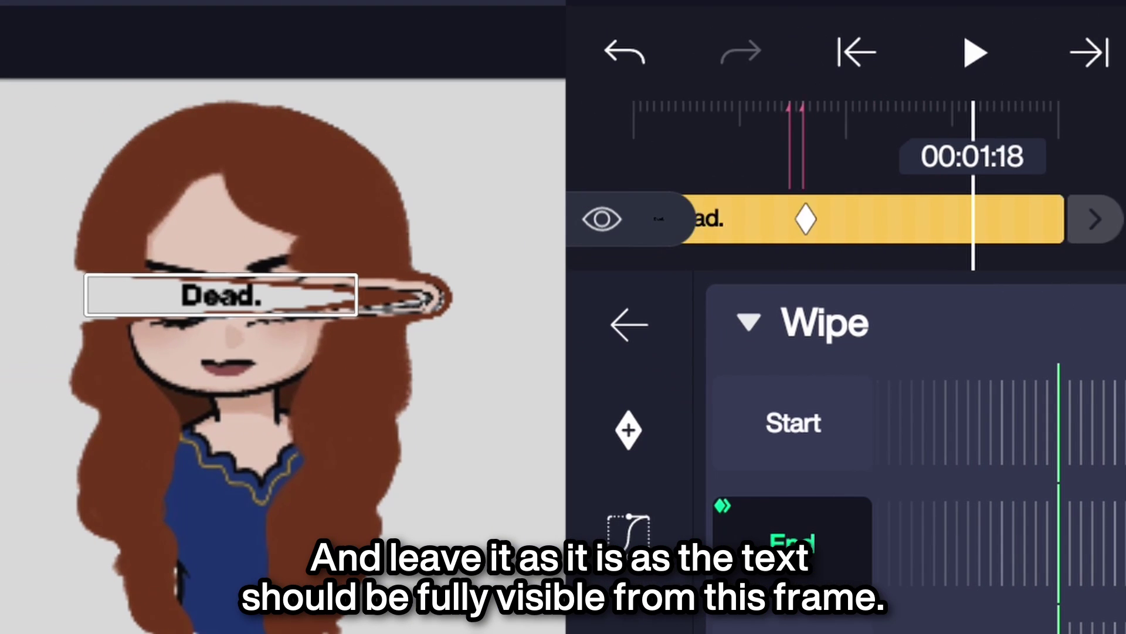
pyautogui.moveTo(837, 220)
pyautogui.mouseDown()
pyautogui.moveTo(1091, 220)
pyautogui.moveTo(1003, 220)
pyautogui.mouseUp()
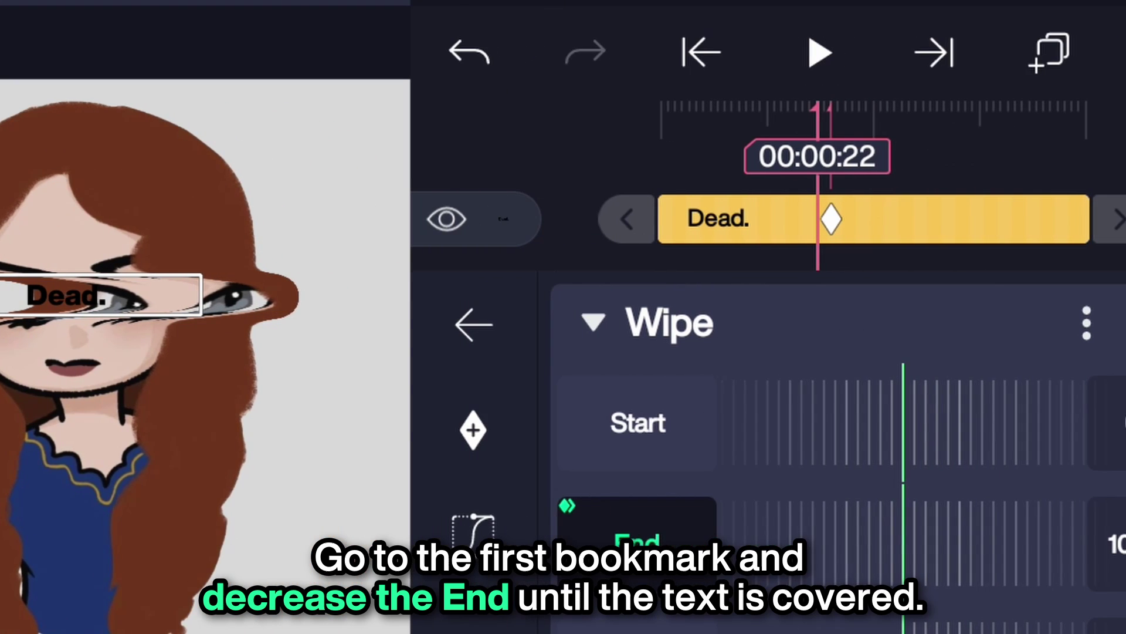
pyautogui.moveTo(1113, 537); pyautogui.dragTo(1114, 523)
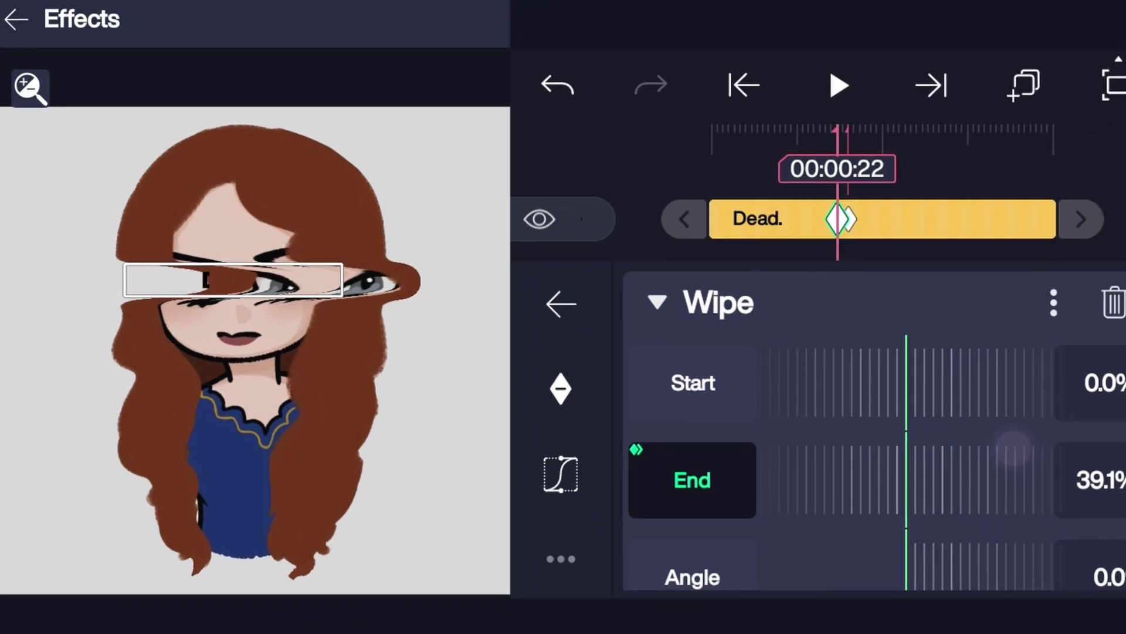
# - Preview the reveal, then lower Wipe End to about 63% at frame 23
pyautogui.click(815, 94)
pyautogui.click(815, 94)
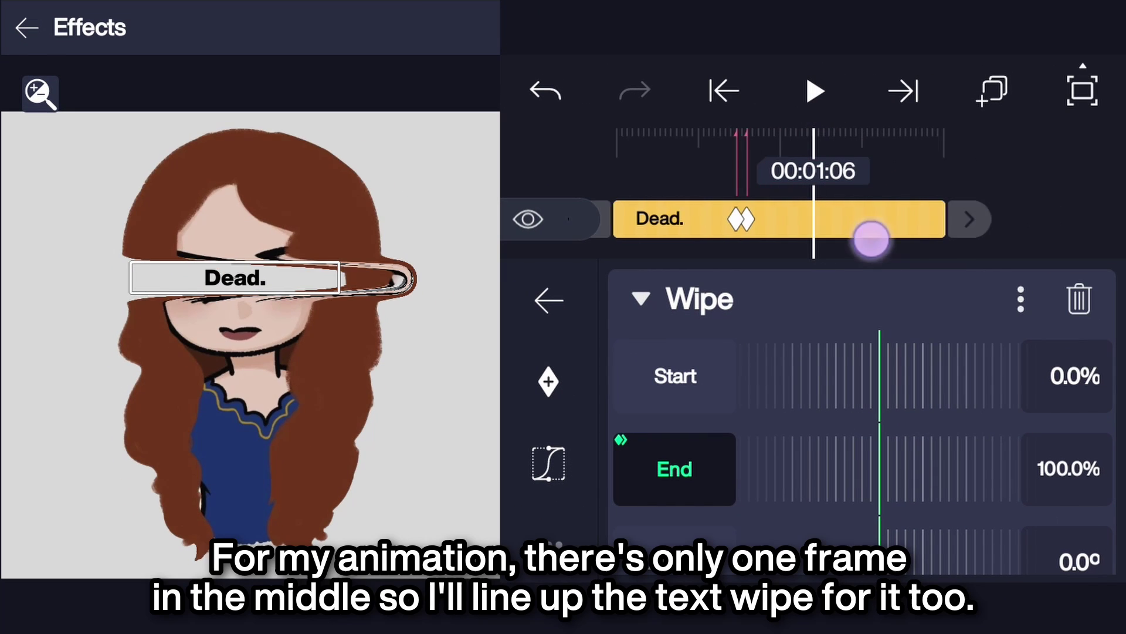
pyautogui.moveTo(868, 239); pyautogui.dragTo(921, 251)
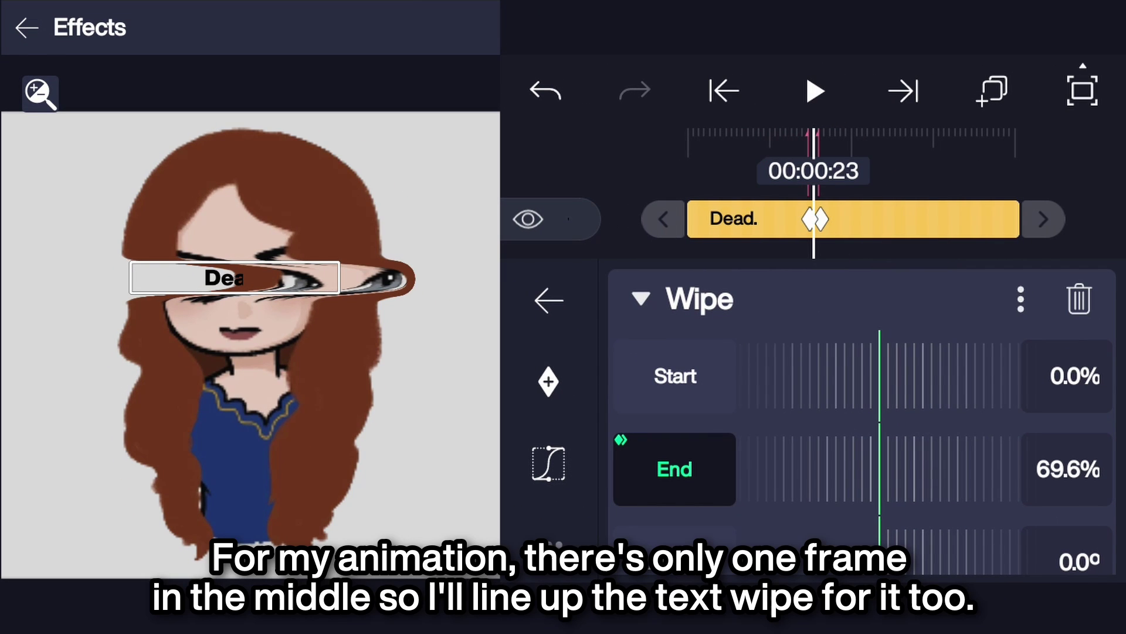
pyautogui.moveTo(882, 456)
pyautogui.mouseDown()
pyautogui.moveTo(1040, 448)
pyautogui.moveTo(1029, 434)
pyautogui.moveTo(955, 433)
pyautogui.moveTo(1049, 438)
pyautogui.mouseUp()
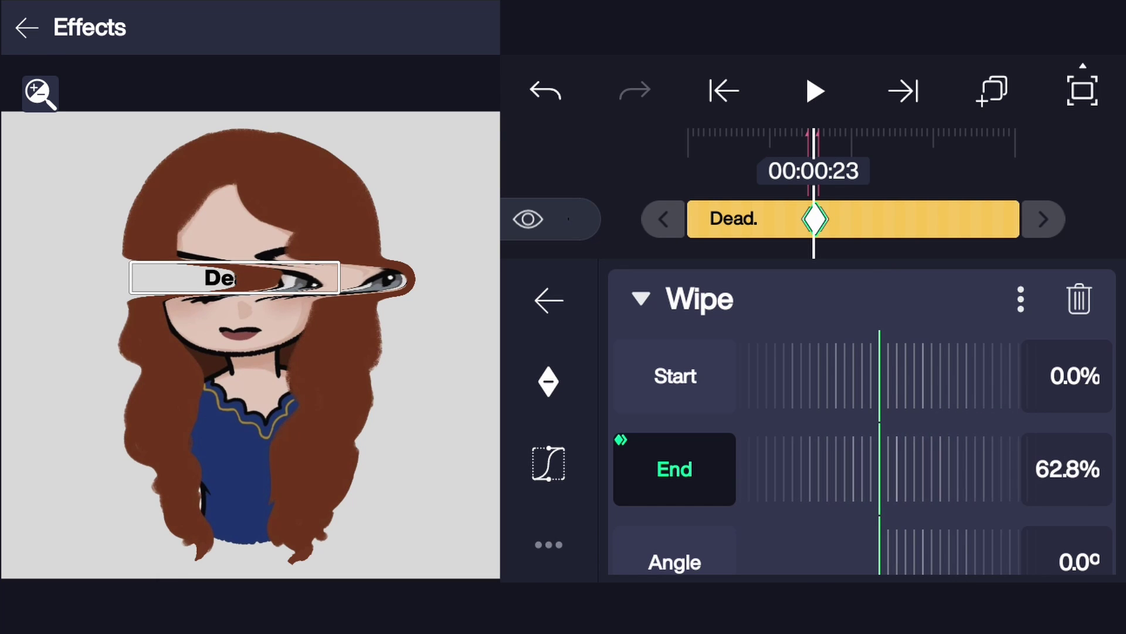